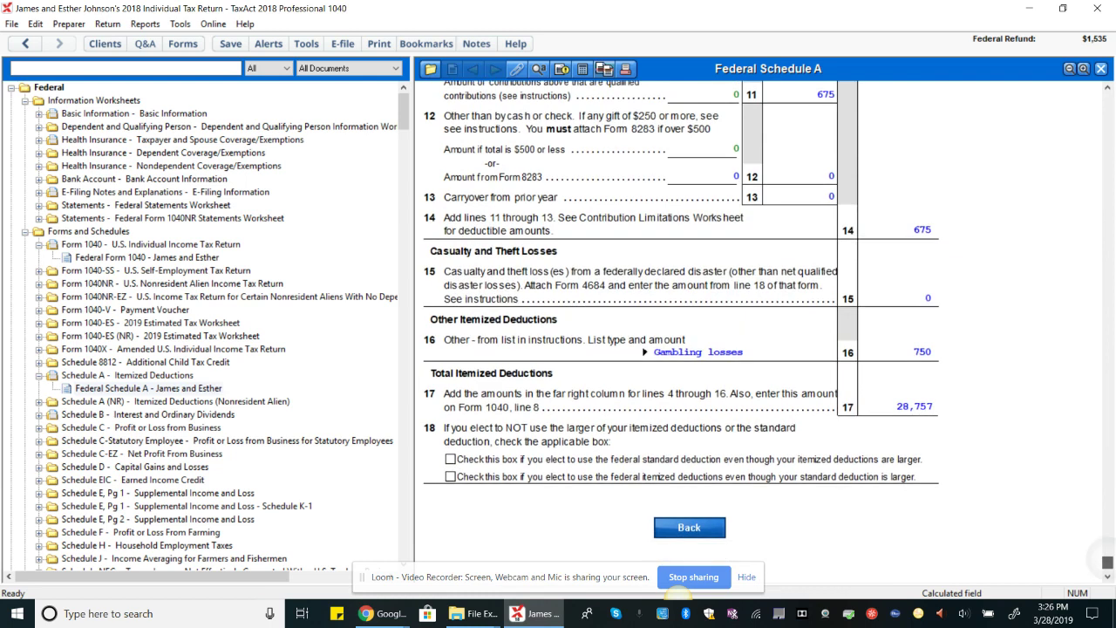
# - Open the print settings for the complete client return
pyautogui.scroll(1, 765, 325)
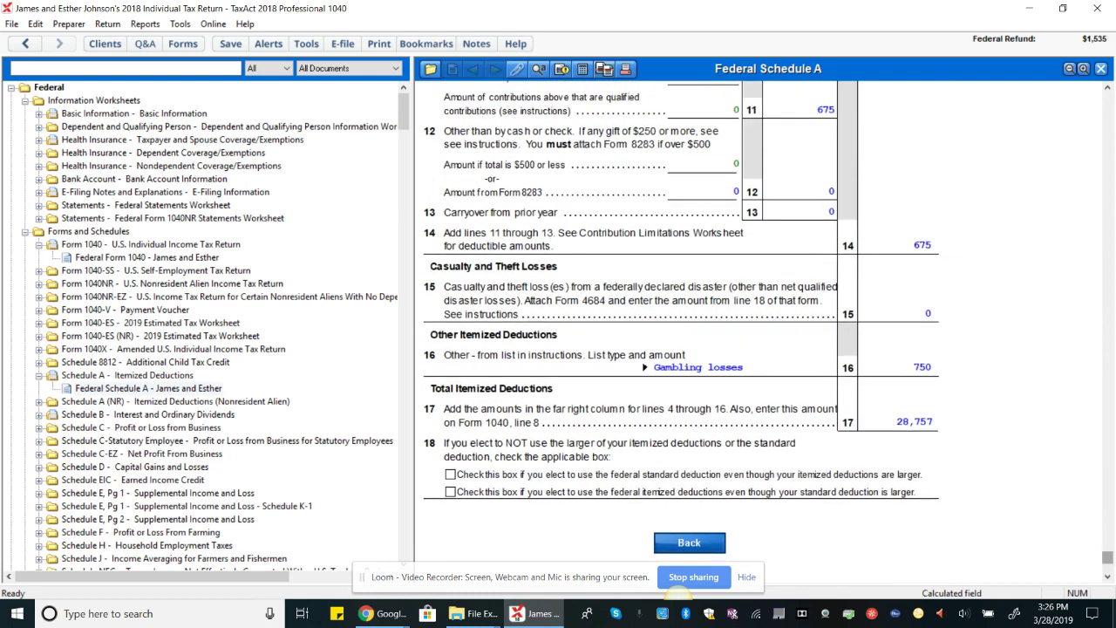
pyautogui.hotkey('alt', 'f')
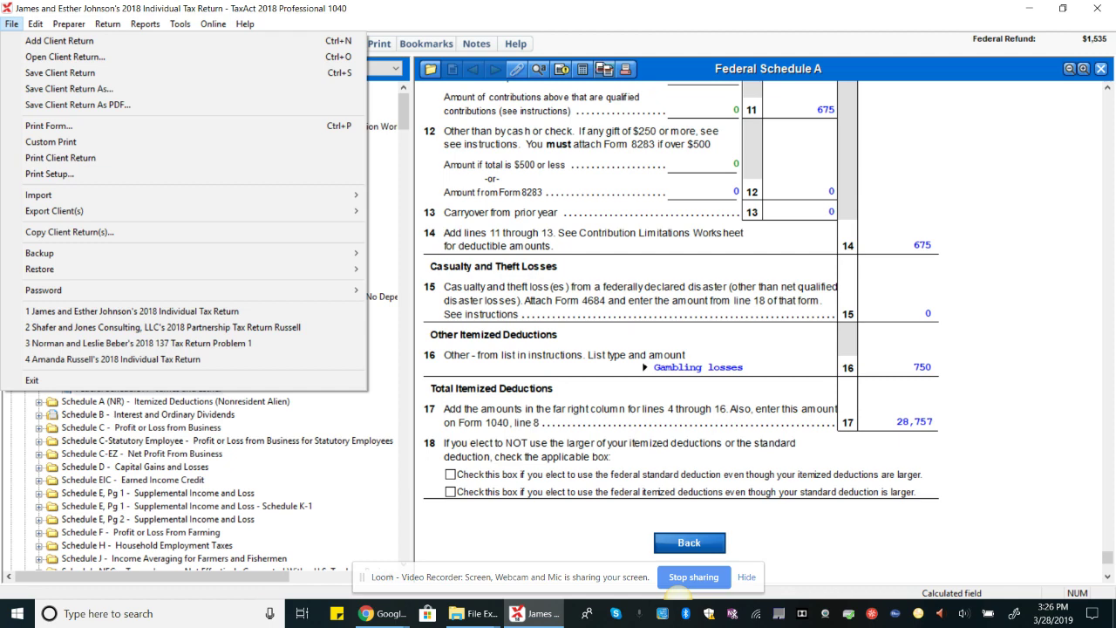
pyautogui.click(60, 158)
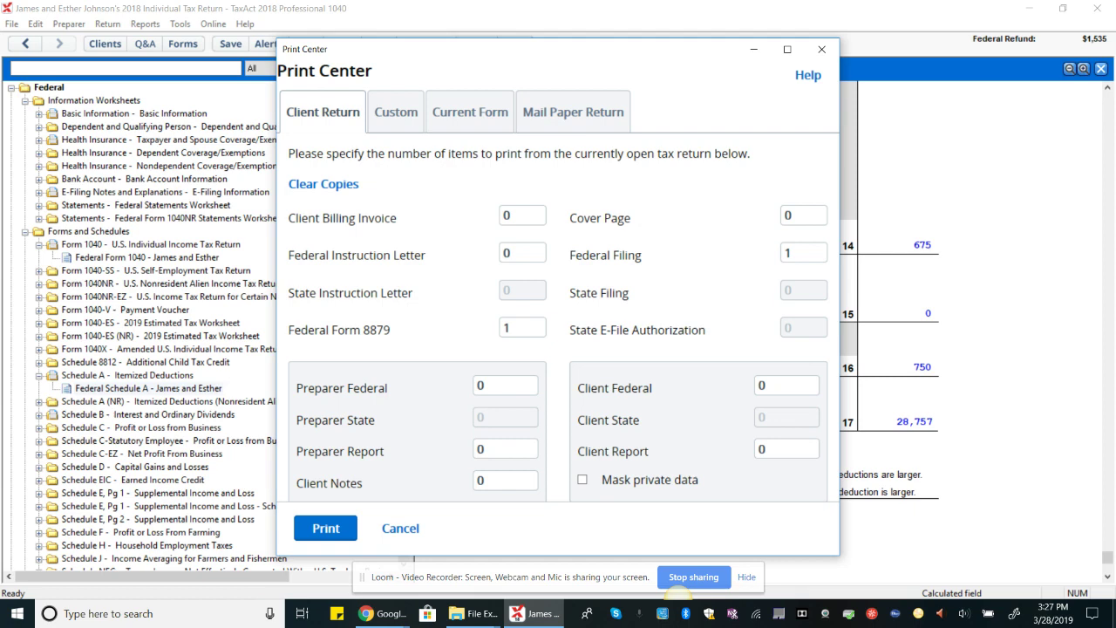
pyautogui.moveTo(289, 330); pyautogui.dragTo(384, 354)
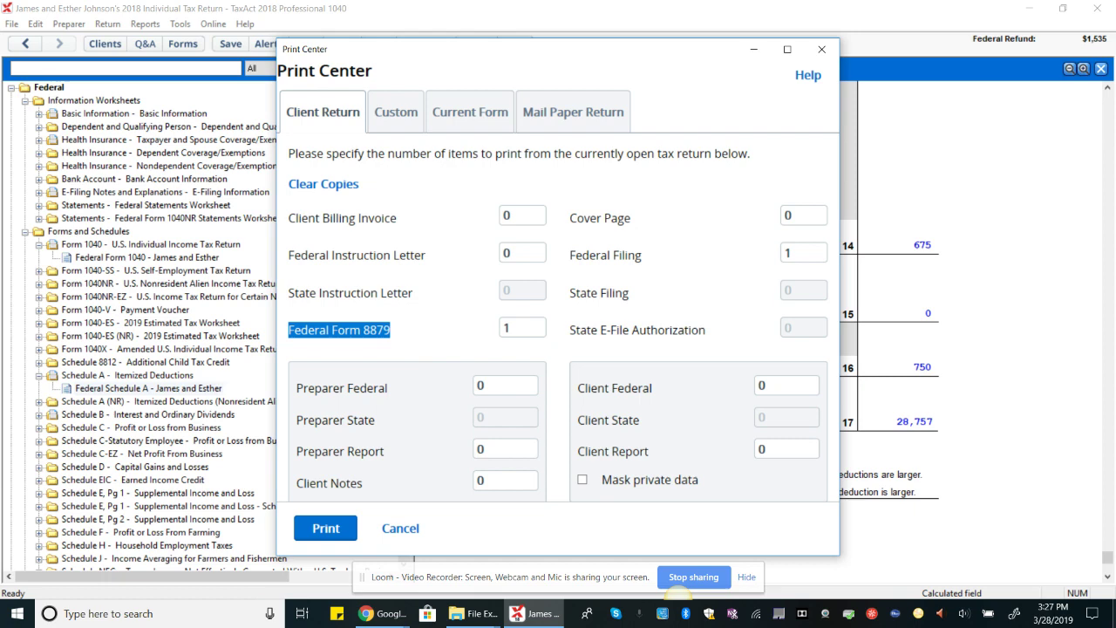
# - Set the number of Client Billing Invoice copies to 1
pyautogui.click(521, 216)
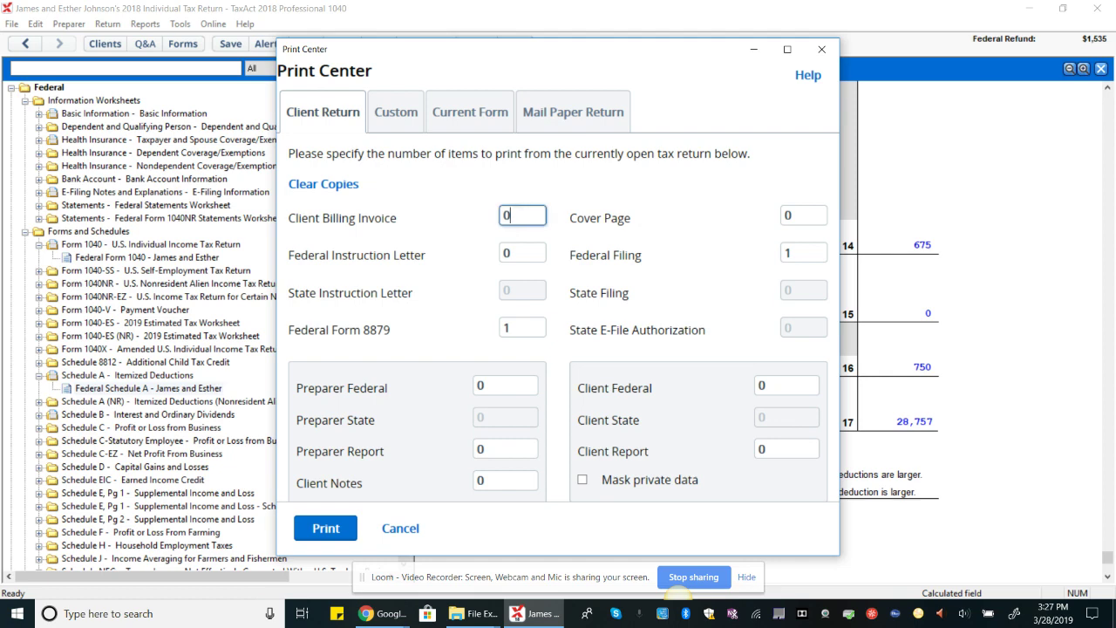
pyautogui.write('1')
pyautogui.doubleClick(509, 215)
pyautogui.write('1')
pyautogui.press('Tab')
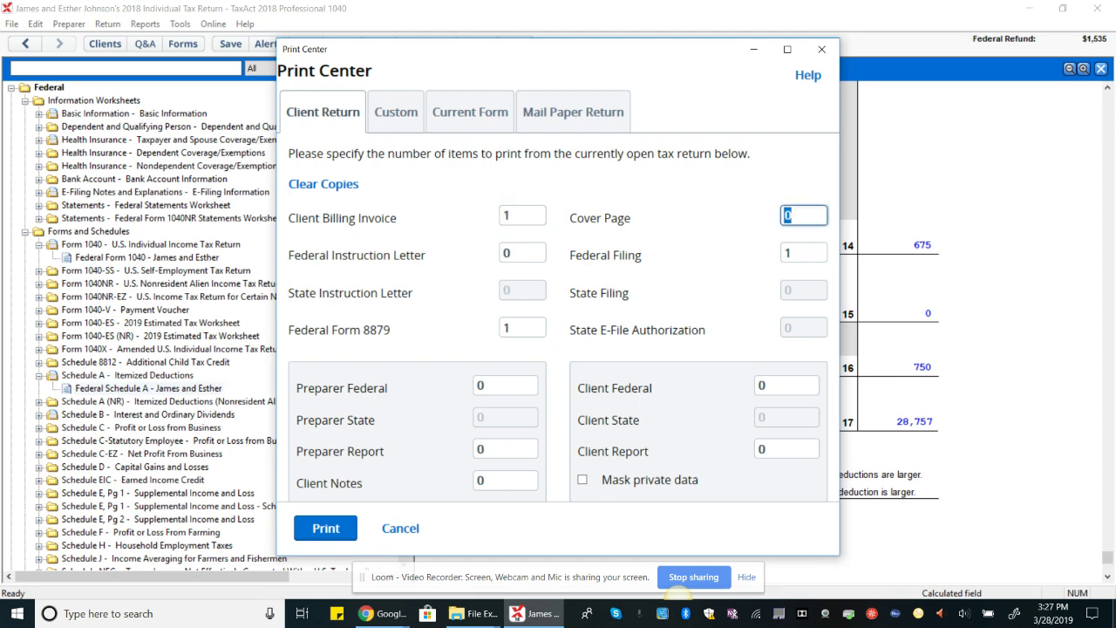
# - Set the number of Cover Page copies to 1
pyautogui.write('1')
pyautogui.doubleClick(795, 215)
pyautogui.click(782, 208)
pyautogui.click(799, 215)
pyautogui.doubleClick(788, 212)
pyautogui.click(818, 217)
pyautogui.doubleClick(795, 209)
pyautogui.write('1')
pyautogui.doubleClick(796, 209)
pyautogui.write('1')
pyautogui.doubleClick(789, 212)
pyautogui.click(813, 218)
pyautogui.doubleClick(813, 218)
pyautogui.write('1')
pyautogui.press('Tab')
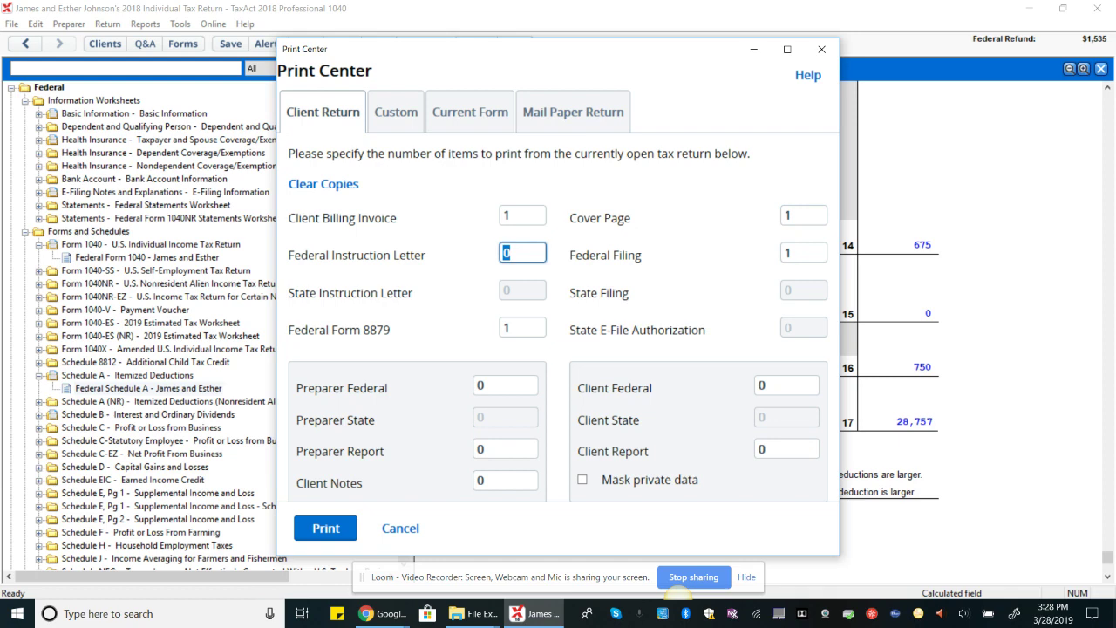
# - Set the Federal Instruction Letter copies to 1 and proceed to print the client return
pyautogui.write('1')
pyautogui.press('Tab')
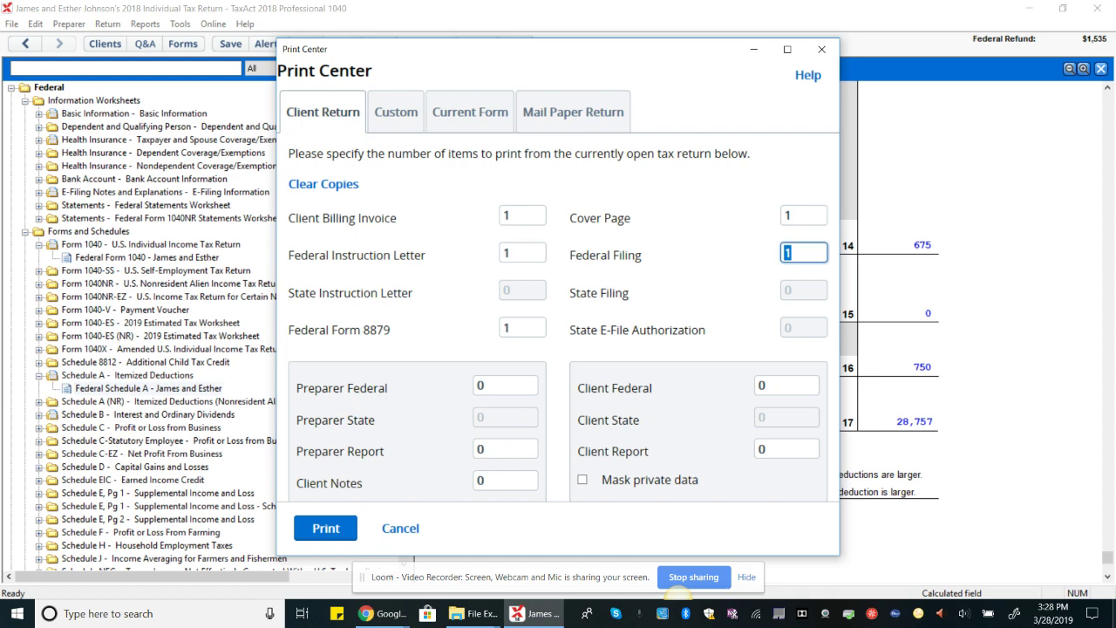
pyautogui.scroll(-2, 558, 296)
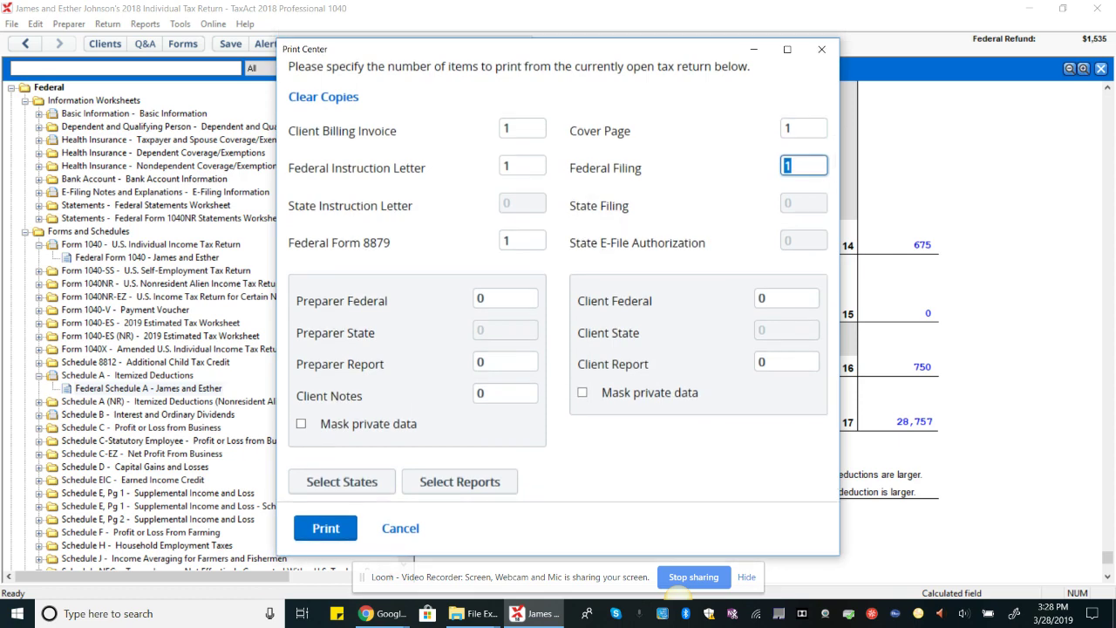
pyautogui.click(327, 529)
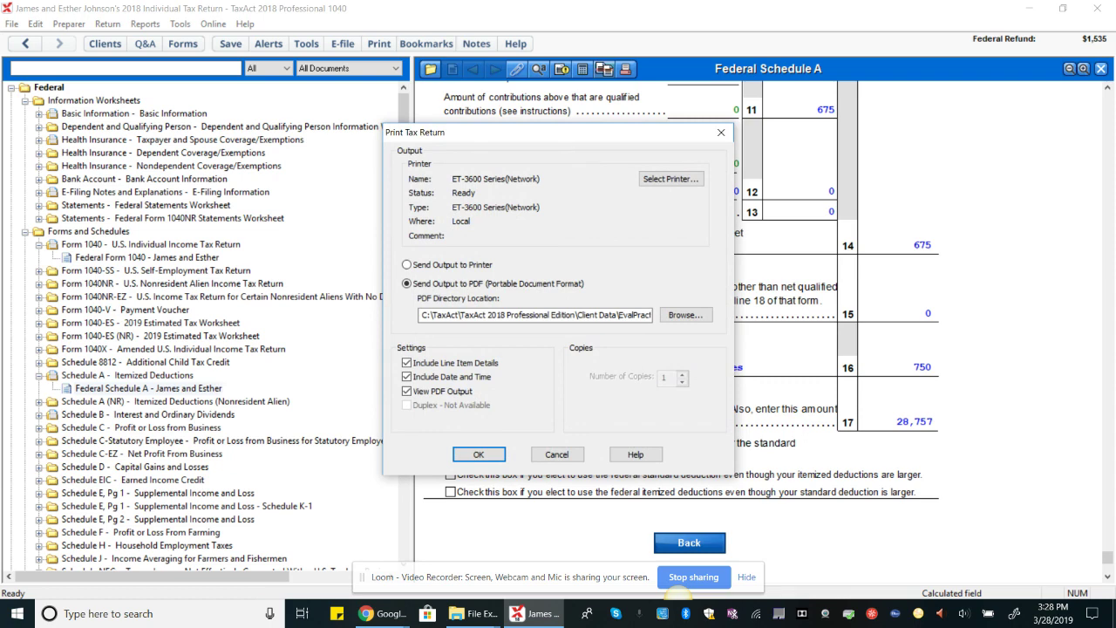
# - Examine the full PDF directory location path in the print output settings
pyautogui.moveTo(488, 314); pyautogui.dragTo(587, 315)
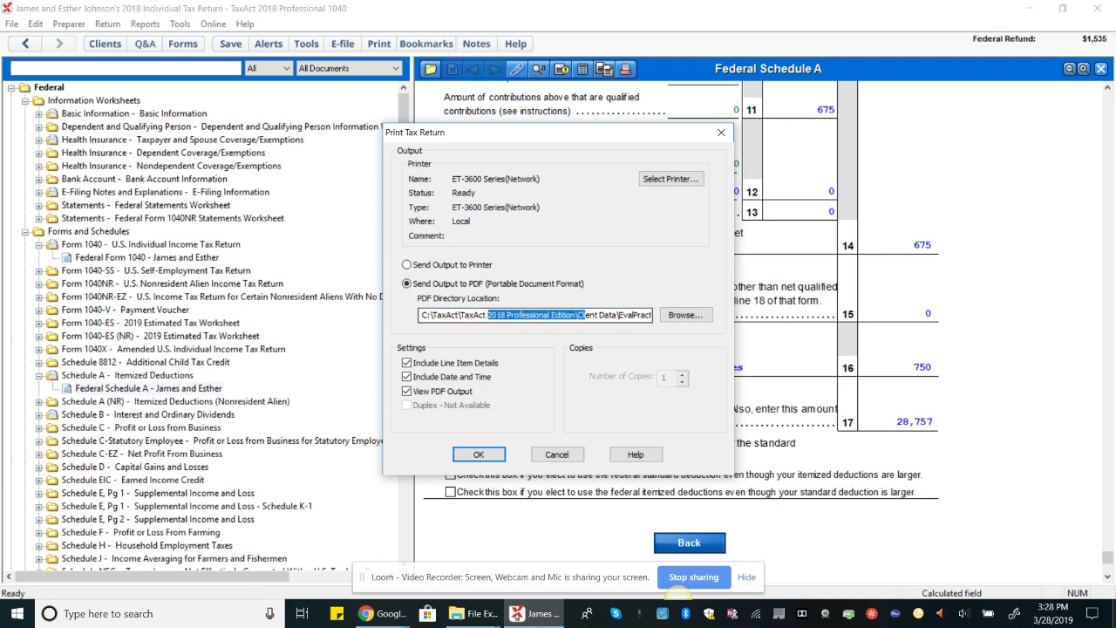
pyautogui.click(618, 315)
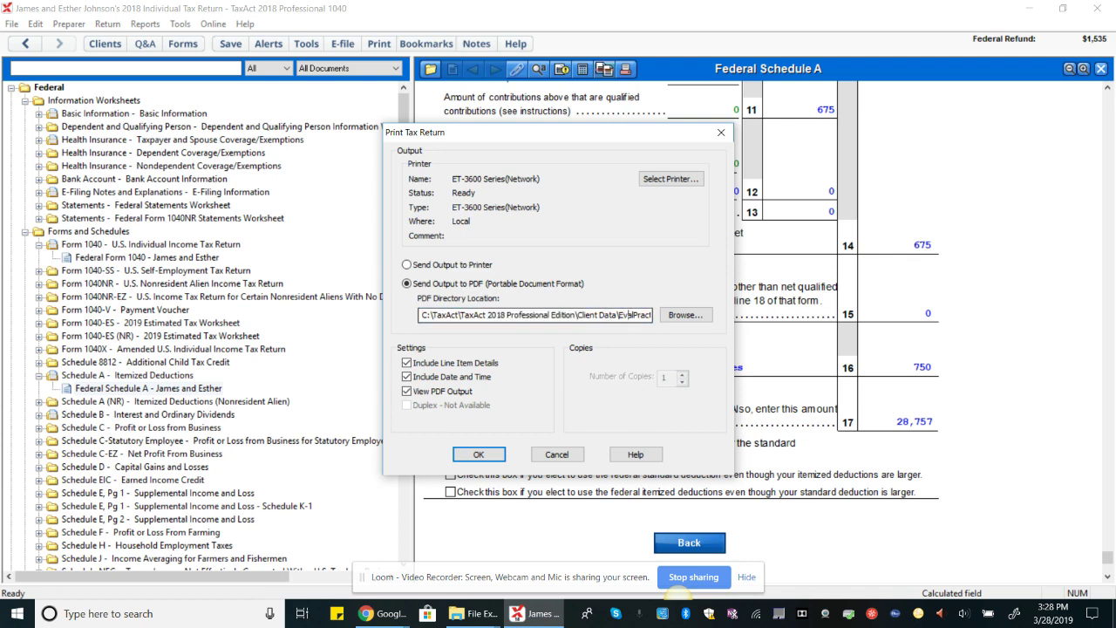
pyautogui.press('Right')
pyautogui.press('Right')
pyautogui.press('Right')
pyautogui.press('Right')
pyautogui.press('Right')
pyautogui.press('Right')
pyautogui.press('Right')
pyautogui.press('Right')
pyautogui.press('Right')
pyautogui.press('Right')
pyautogui.press('Right')
pyautogui.press('Right')
pyautogui.press('Right')
pyautogui.press('Right')
pyautogui.press('Right')
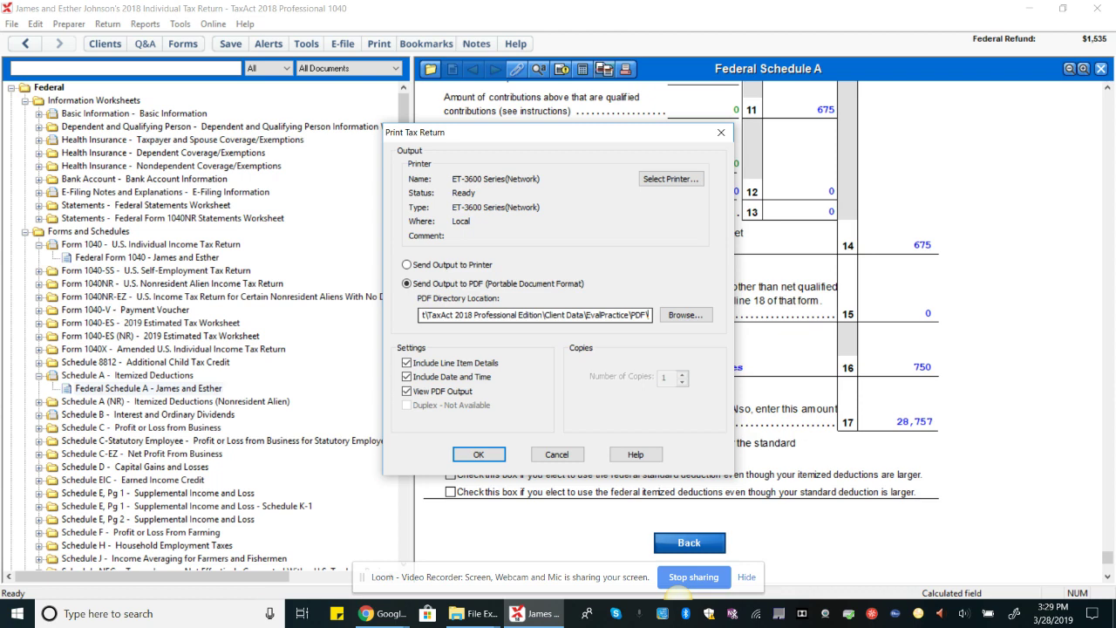
pyautogui.moveTo(475, 315); pyautogui.dragTo(620, 315)
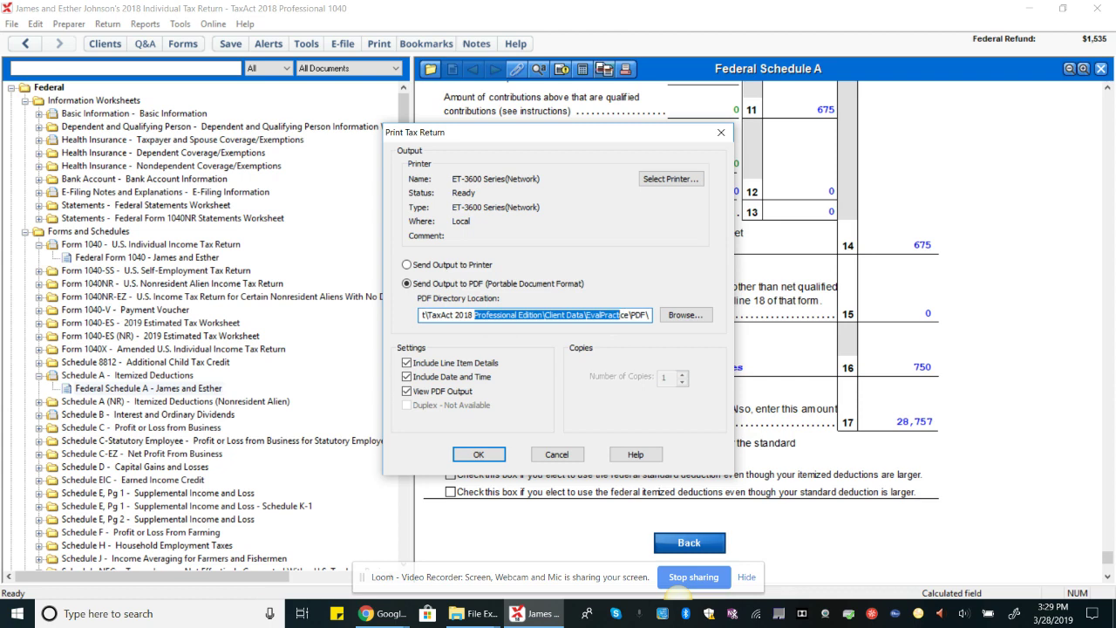
pyautogui.click(620, 315)
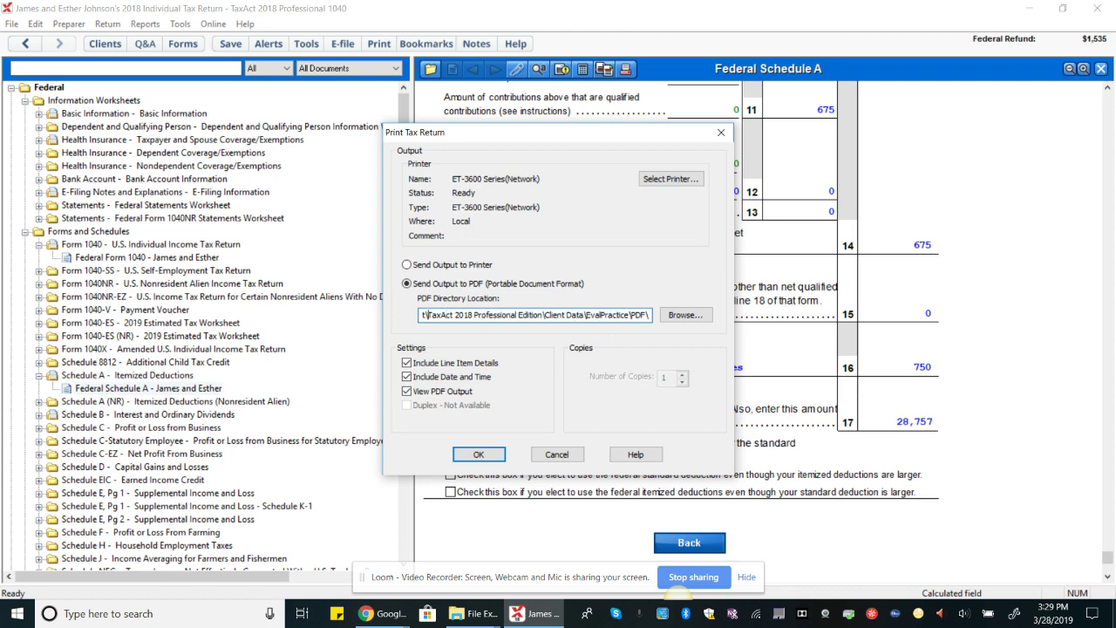
pyautogui.press('Home')
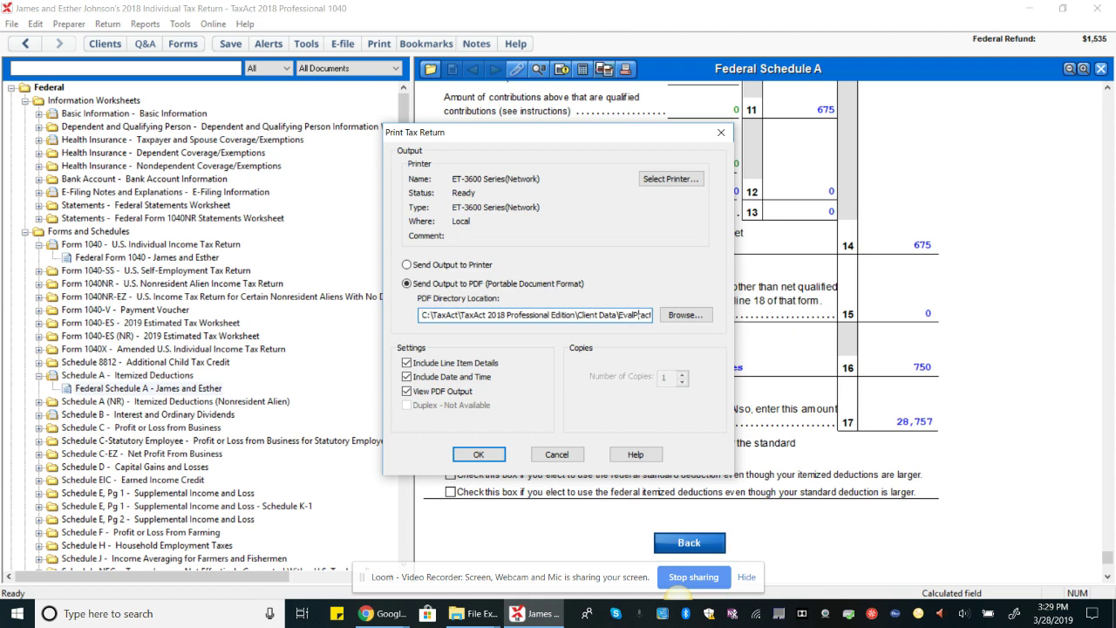
pyautogui.press('Right')
pyautogui.press('Right')
pyautogui.press('Right')
pyautogui.press('Right')
pyautogui.press('Right')
pyautogui.press('Right')
pyautogui.press('Right')
pyautogui.press('Right')
pyautogui.press('Right')
pyautogui.press('Right')
pyautogui.press('Right')
pyautogui.press('Right')
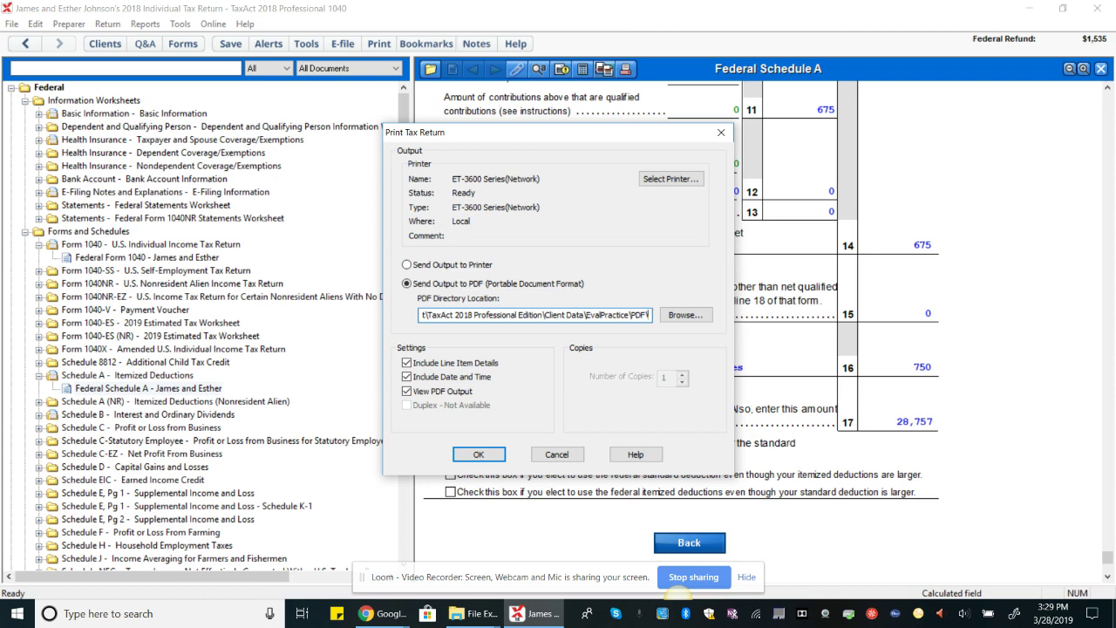
# - Change the PDF directory location to the Documents folder and output the tax return as a PDF
pyautogui.click(682, 314)
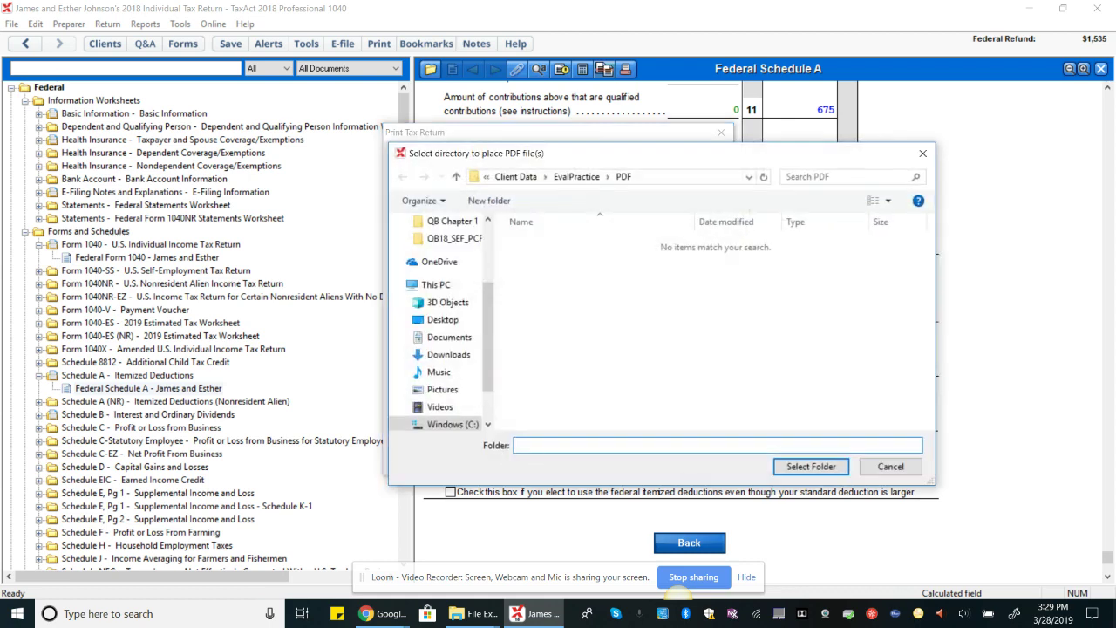
pyautogui.click(449, 337)
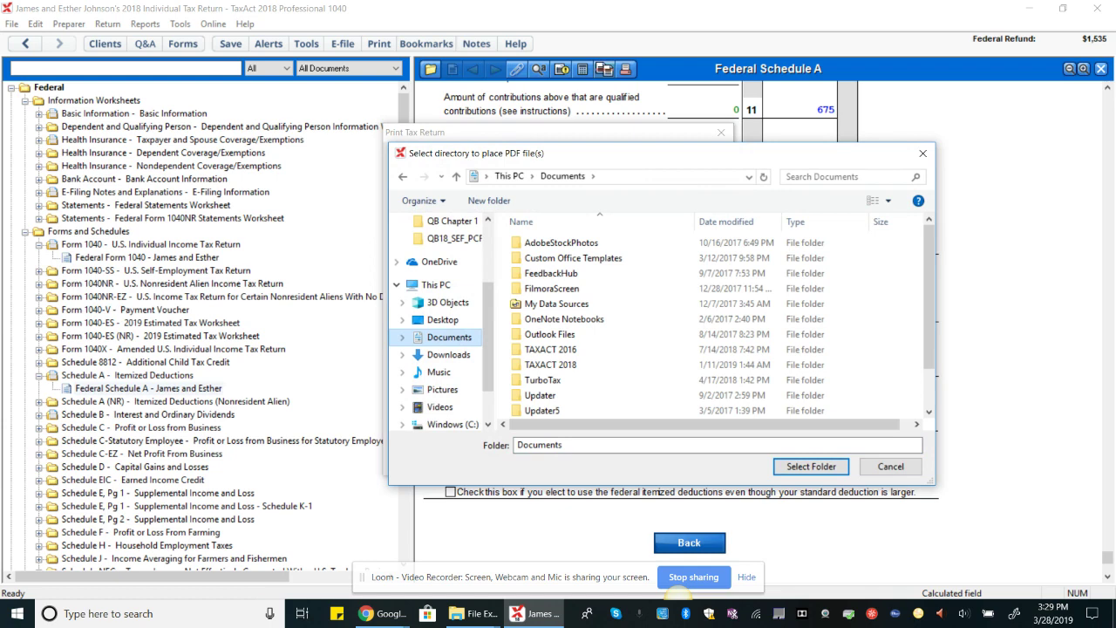
pyautogui.scroll(-1, 716, 327)
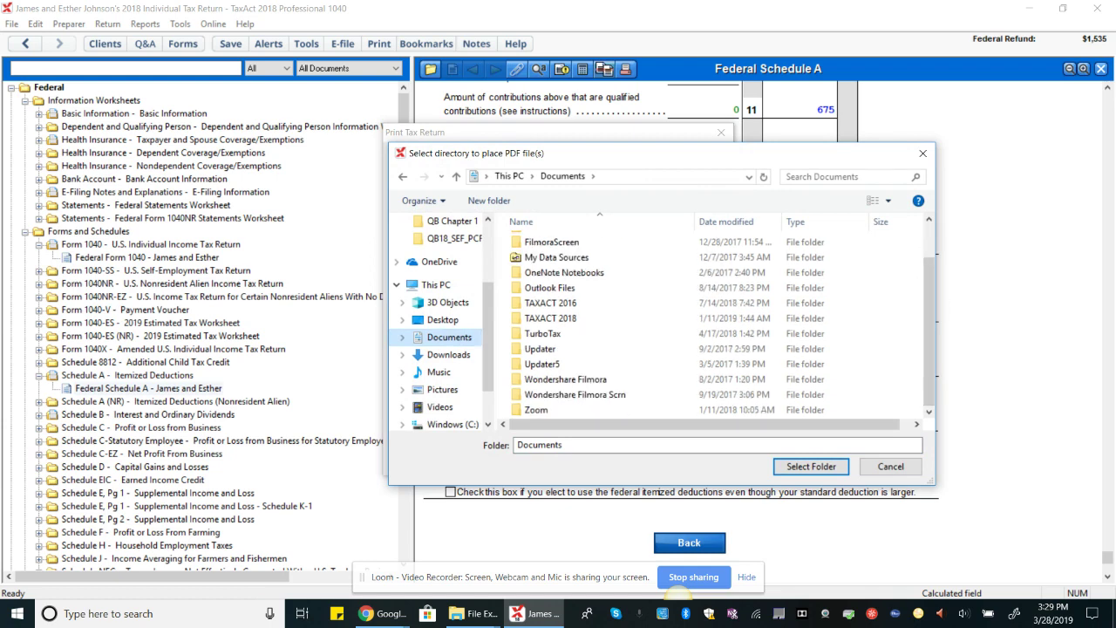
pyautogui.press('Return')
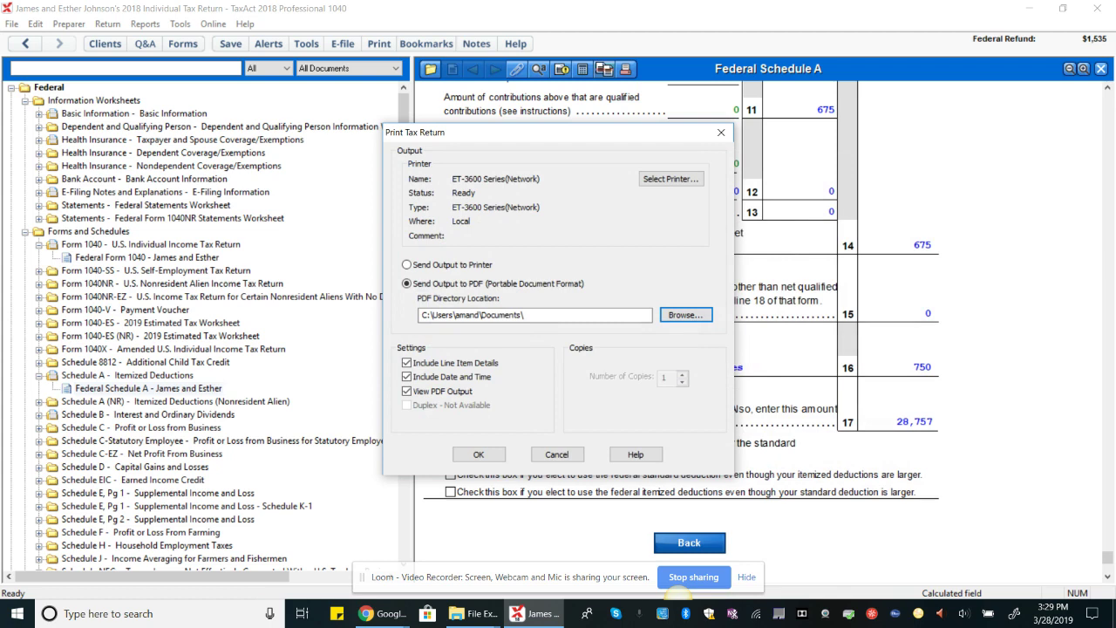
pyautogui.press('Escape')
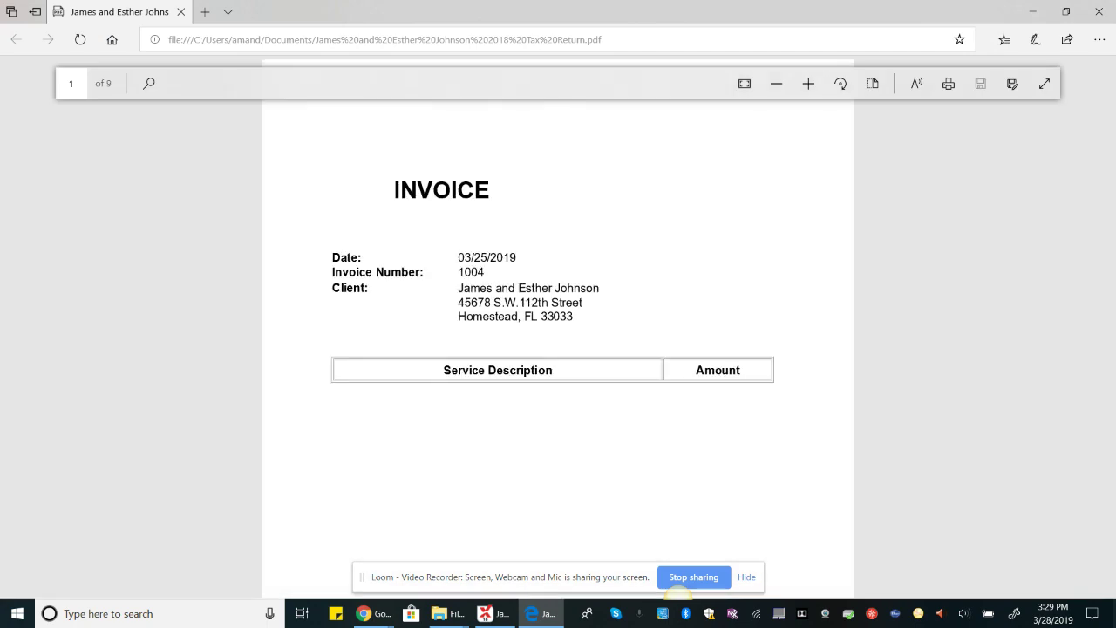
# - Review the invoice, the client instruction letter and the cover page in the generated PDF
pyautogui.scroll(-1, 558, 349)
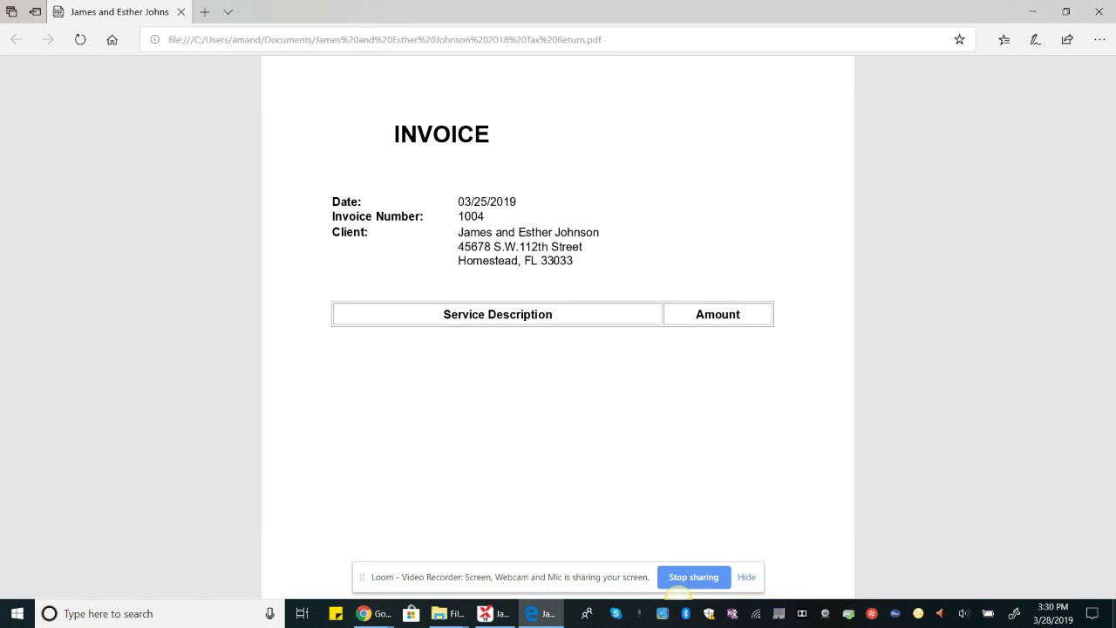
pyautogui.scroll(-10, 558, 349)
pyautogui.scroll(-1, 558, 349)
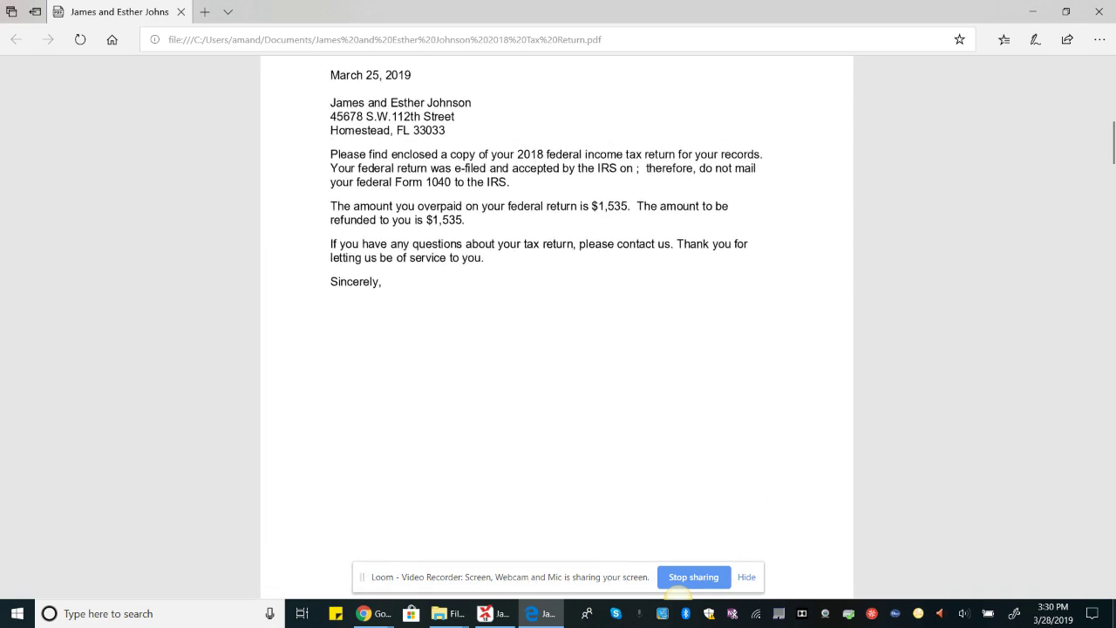
pyautogui.scroll(1, 558, 349)
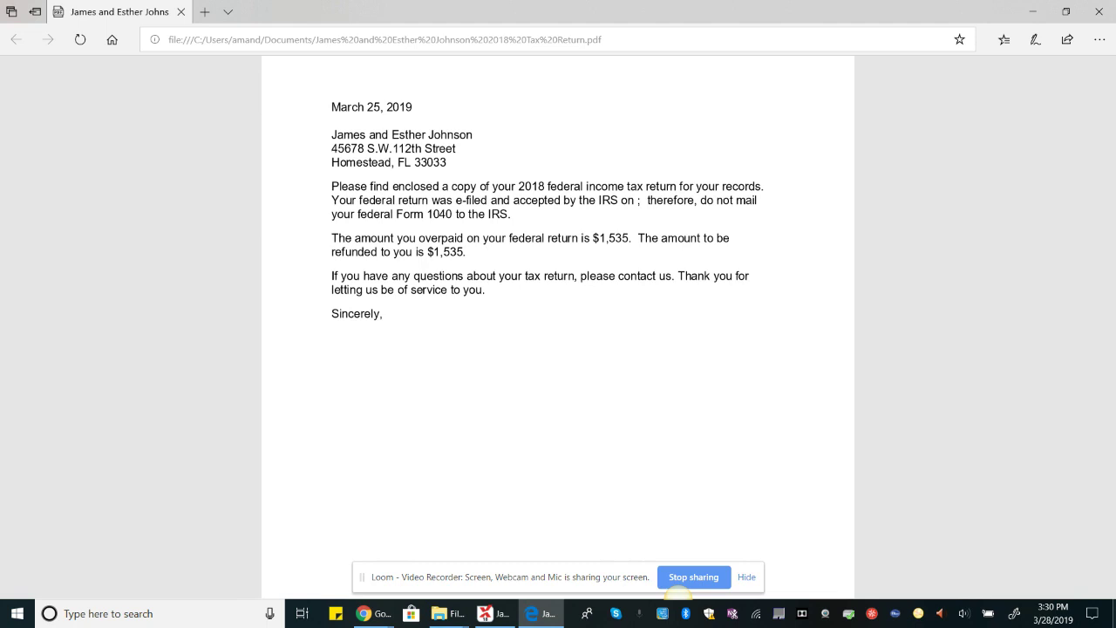
pyautogui.scroll(-2, 558, 314)
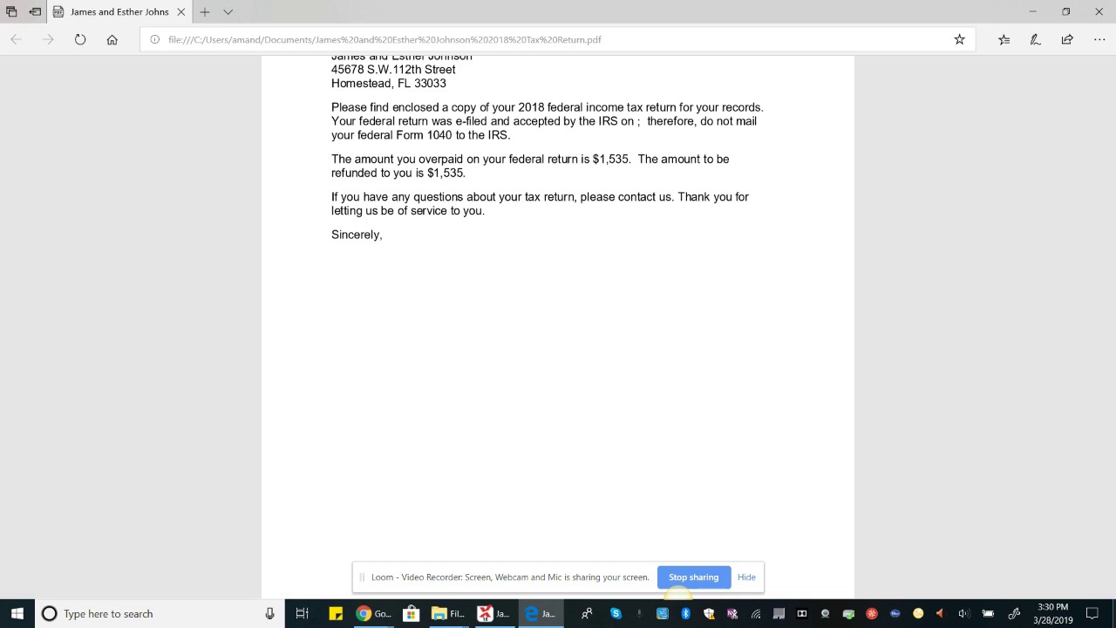
pyautogui.scroll(-10, 559, 327)
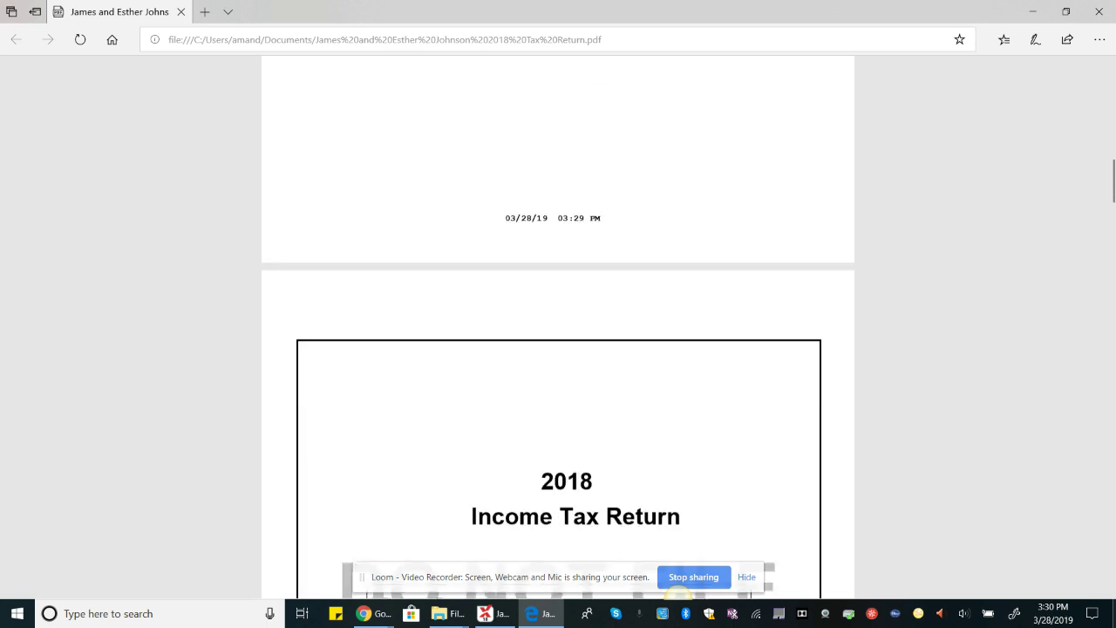
pyautogui.scroll(1, 558, 327)
pyautogui.scroll(3, 558, 327)
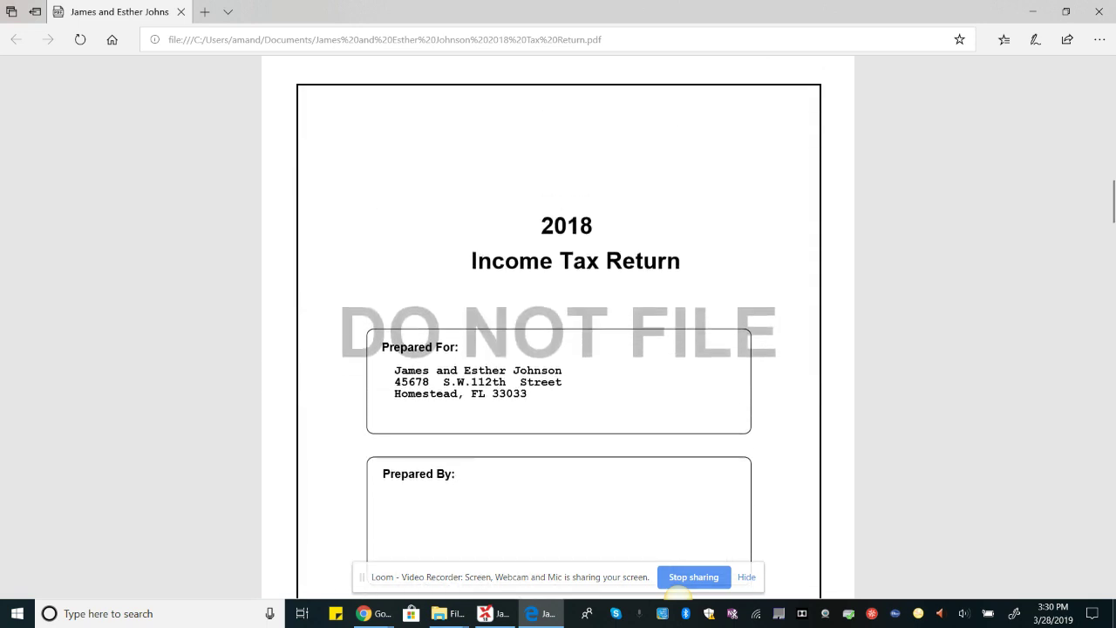
pyautogui.scroll(-4, 559, 327)
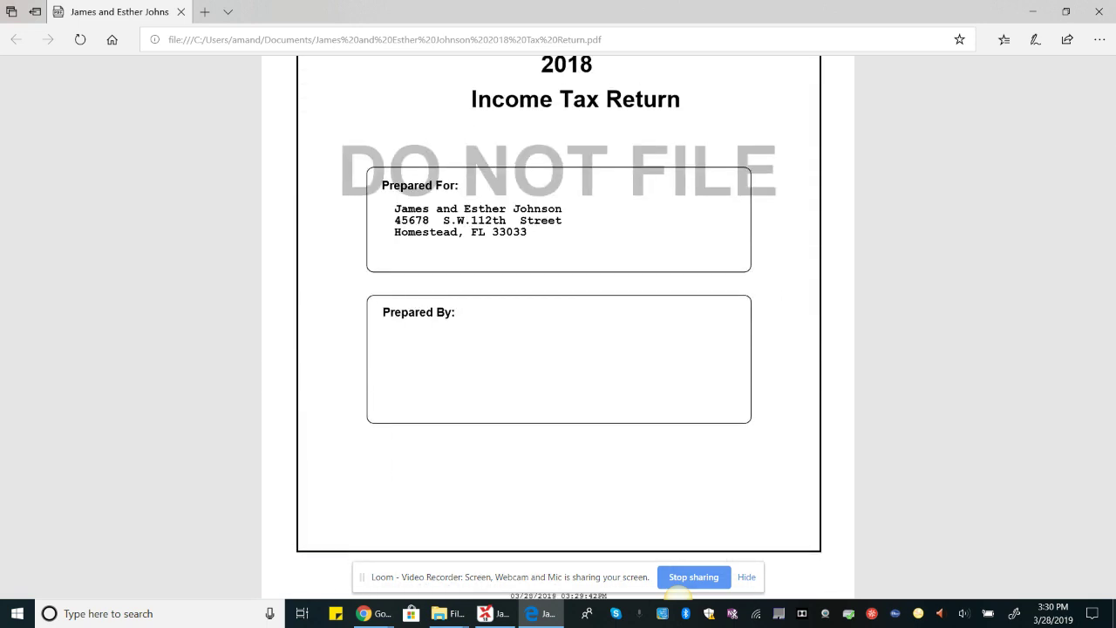
# - Review both pages of Form 1040 in the PDF, including the taxpayer details, income, deductions and refund lines
pyautogui.scroll(-6, 559, 327)
pyautogui.scroll(-1, 559, 328)
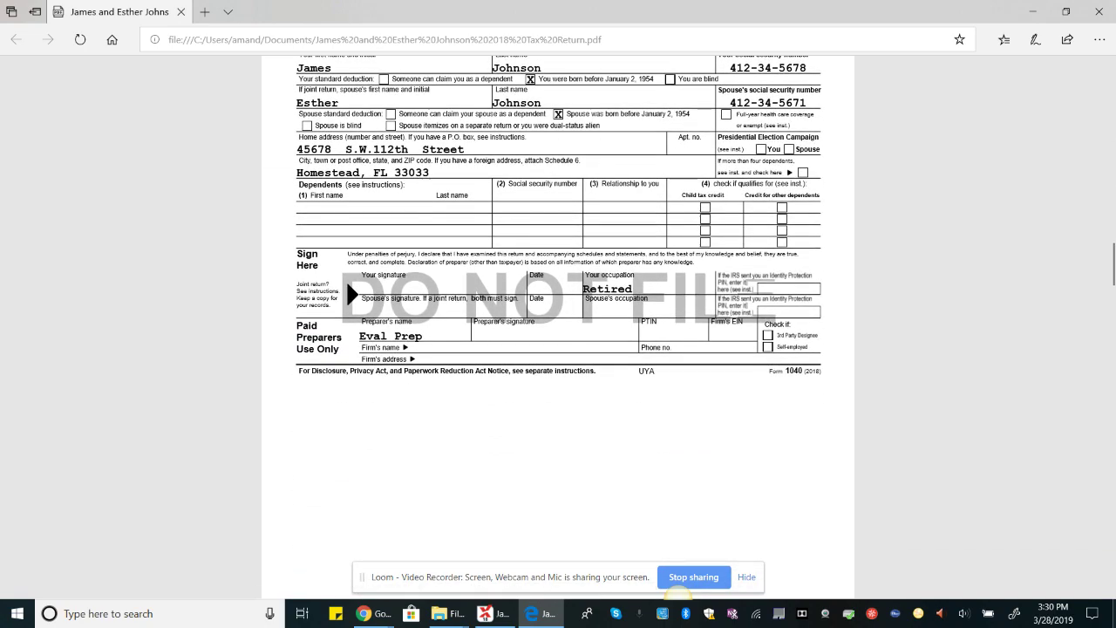
pyautogui.scroll(-8, 558, 327)
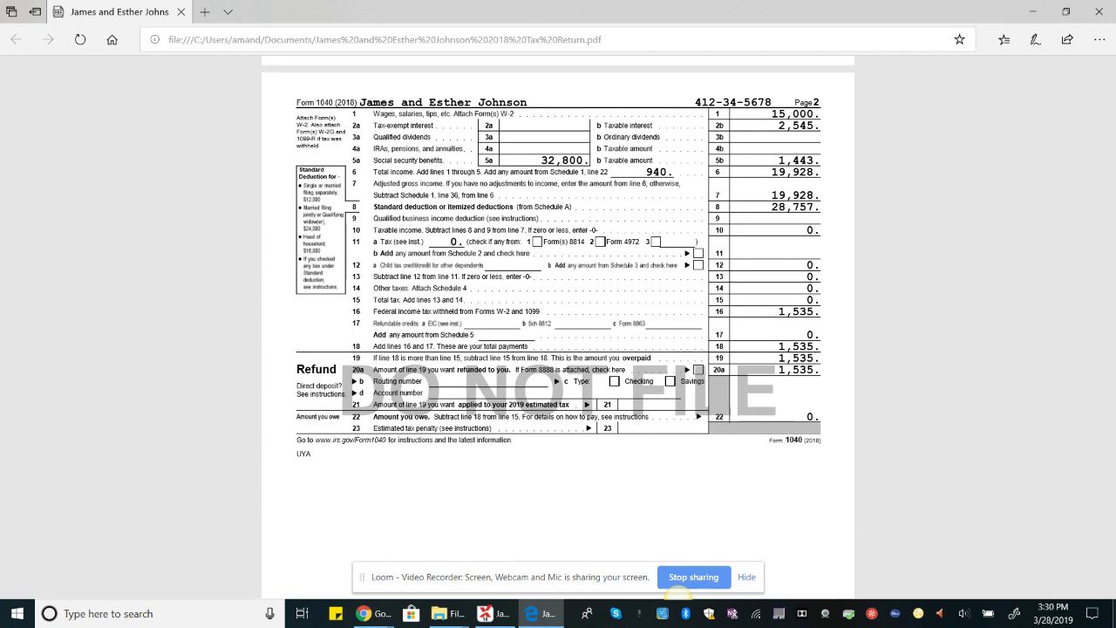
pyautogui.scroll(10, 558, 327)
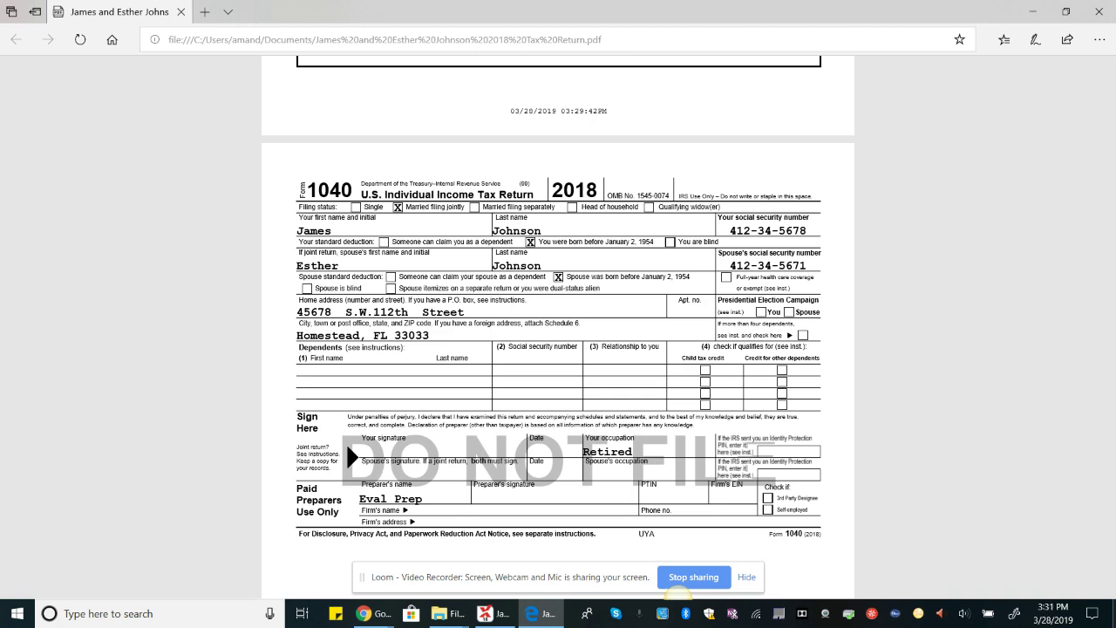
pyautogui.scroll(-3, 558, 349)
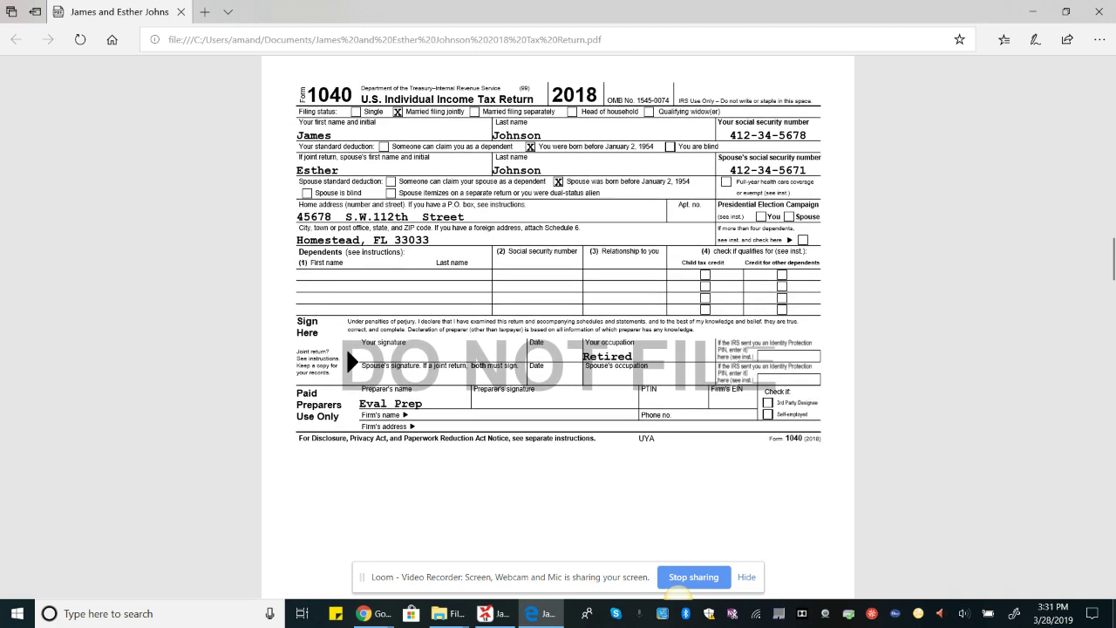
pyautogui.scroll(-10, 558, 349)
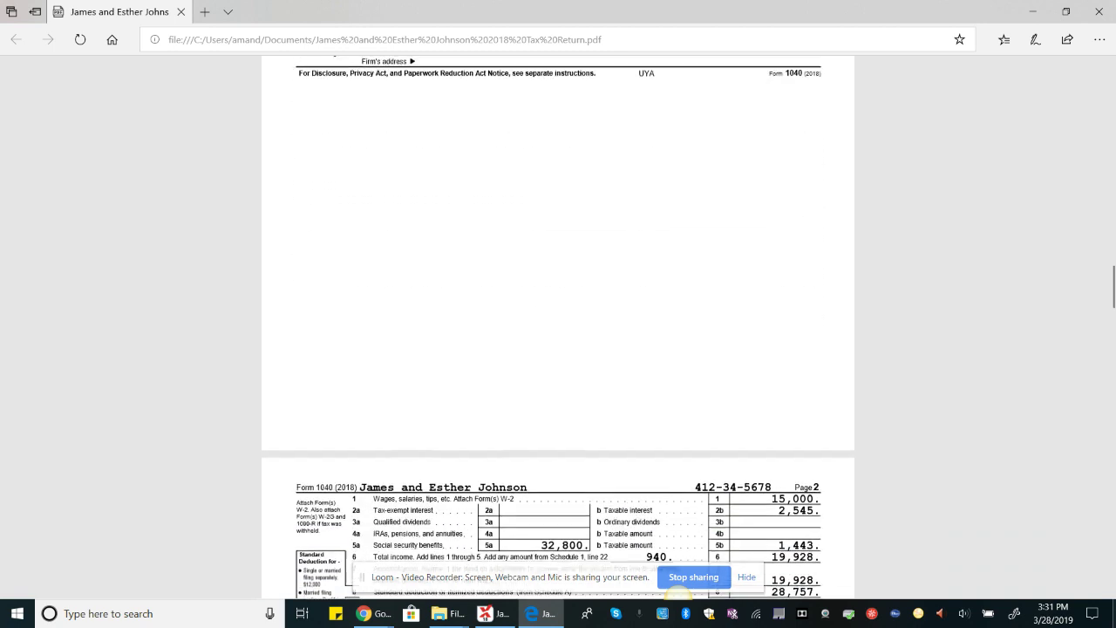
pyautogui.scroll(-6, 559, 349)
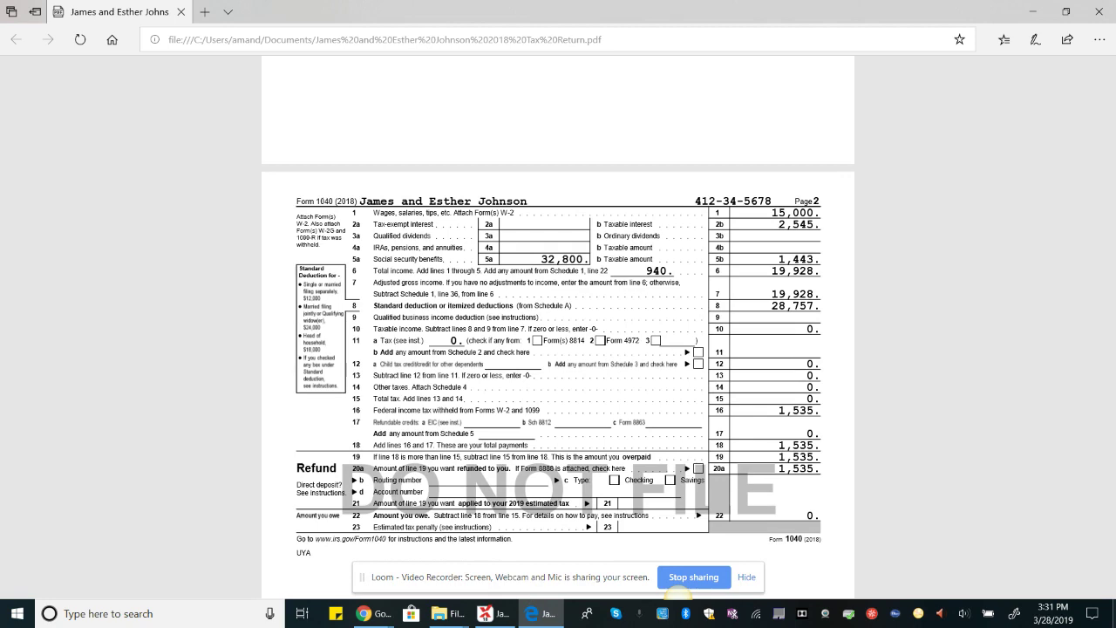
# - Review the rest of Form 1040 page 2, Schedules 1, A and B, and the Other Income supporting details in the PDF
pyautogui.scroll(-2, 558, 327)
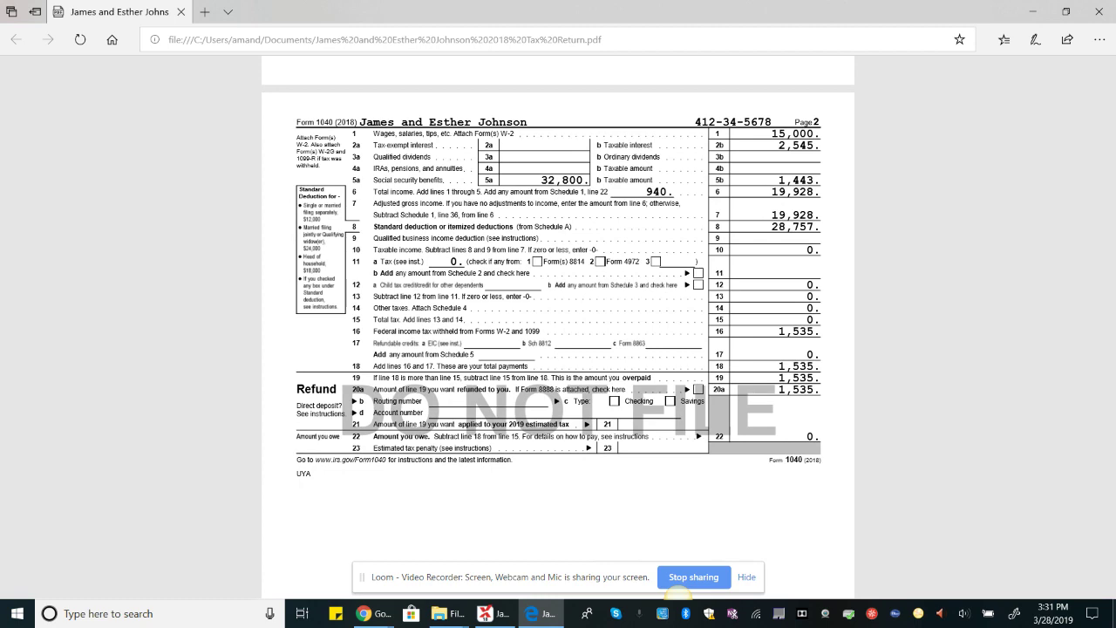
pyautogui.scroll(-1, 558, 327)
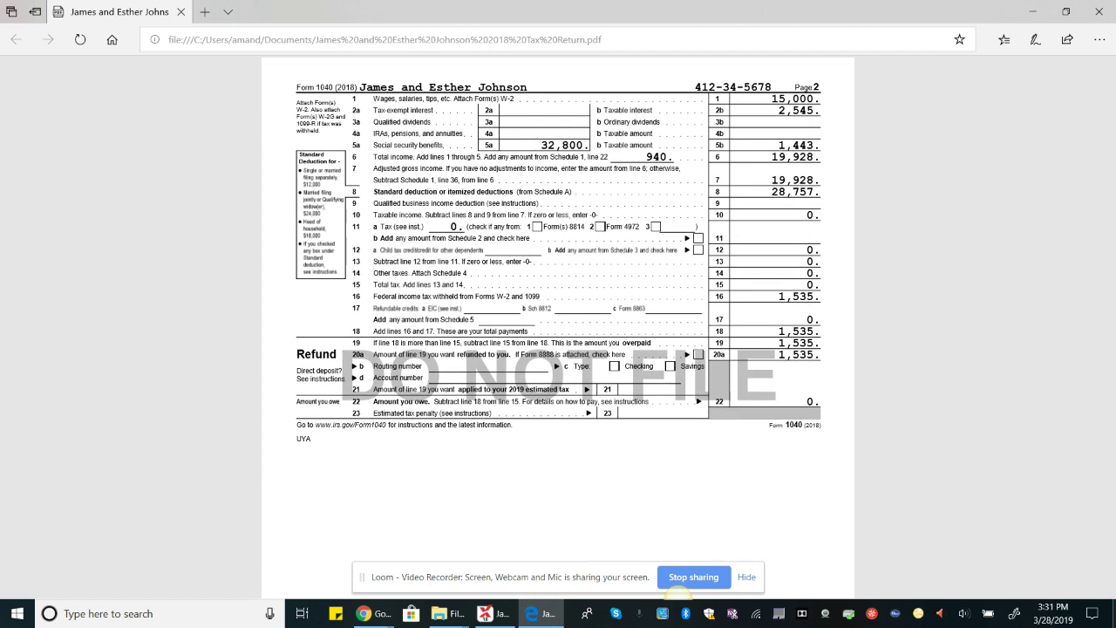
pyautogui.scroll(-1, 558, 328)
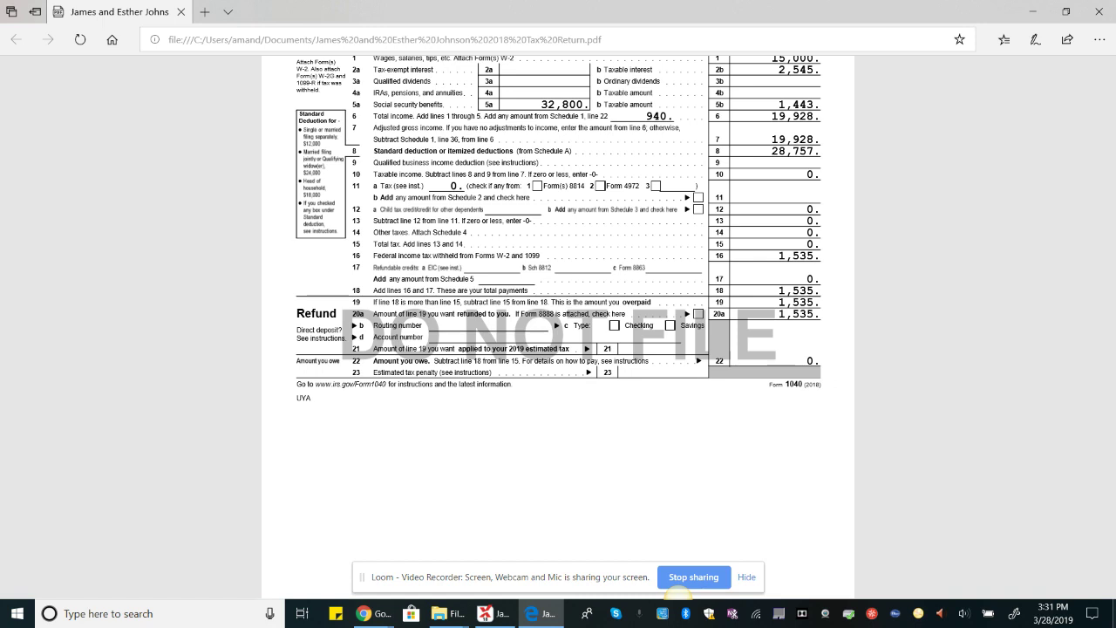
pyautogui.scroll(-8, 557, 327)
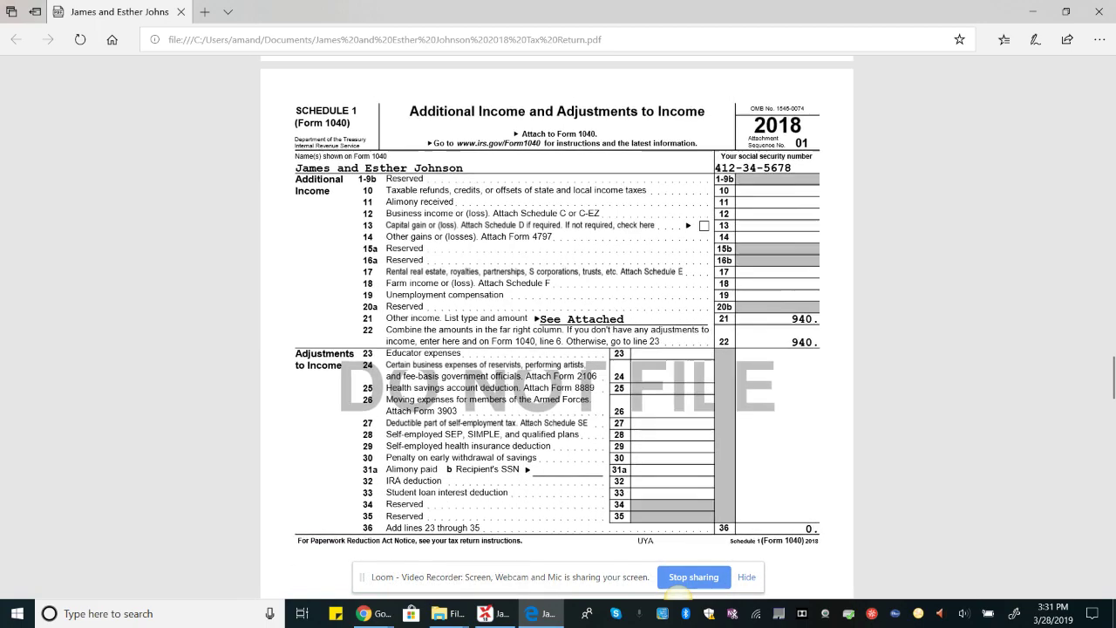
pyautogui.scroll(-10, 556, 328)
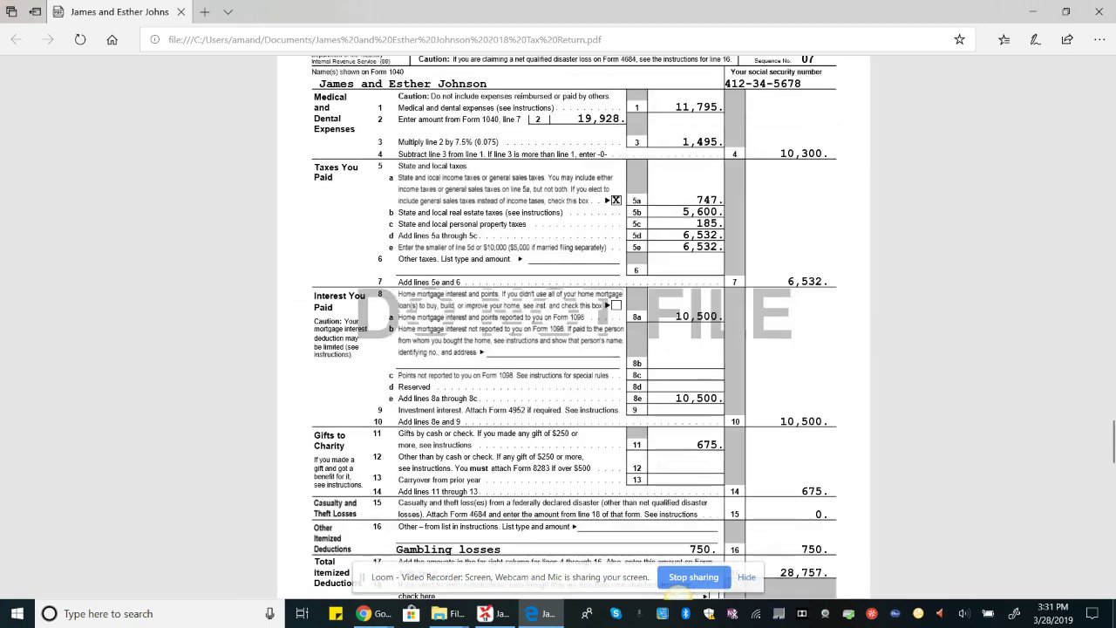
pyautogui.scroll(-10, 558, 328)
pyautogui.scroll(12, 558, 327)
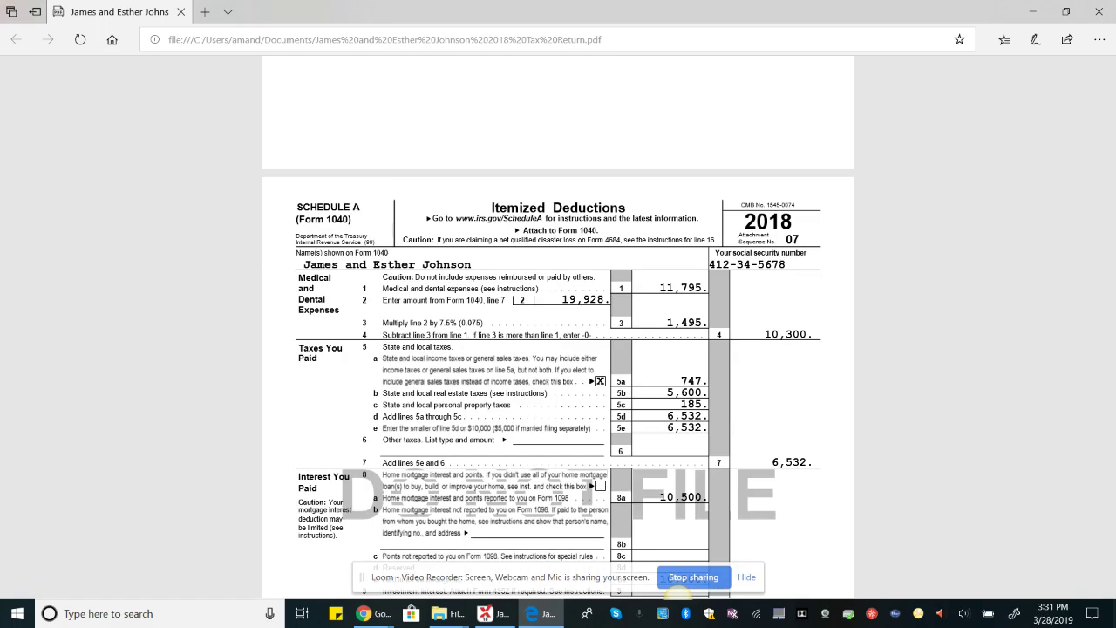
pyautogui.scroll(-10, 559, 327)
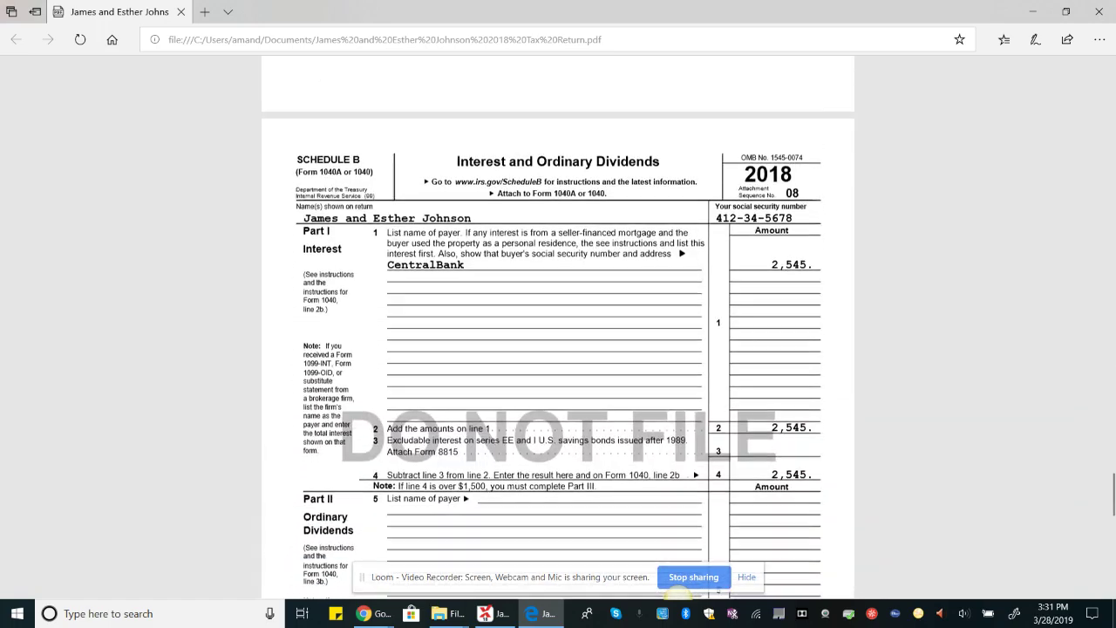
pyautogui.scroll(-8, 558, 327)
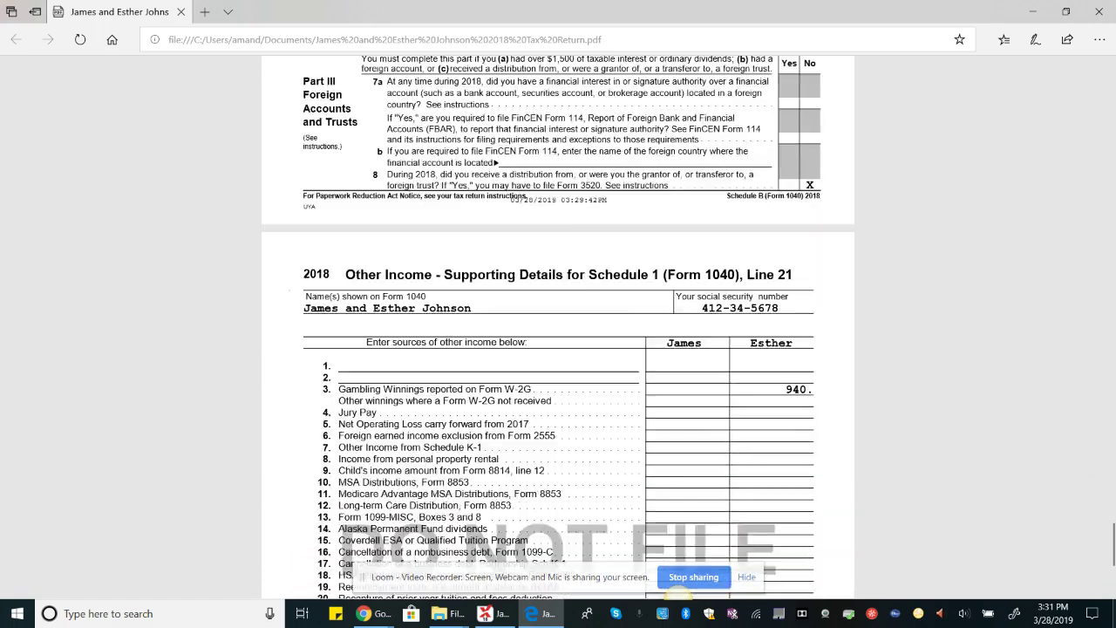
pyautogui.scroll(-2, 558, 327)
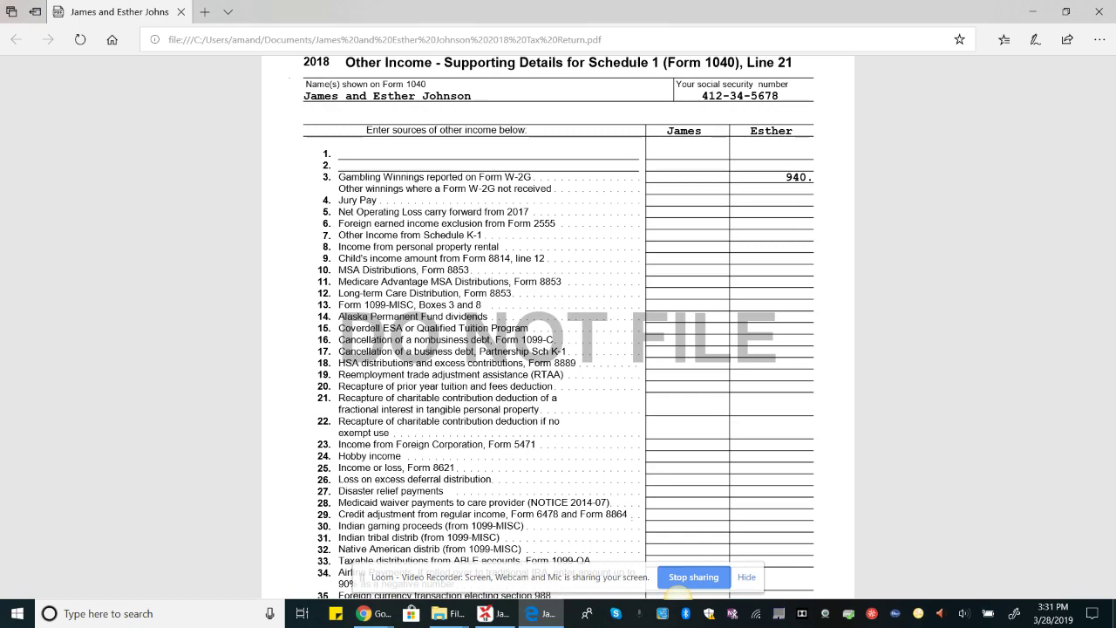
pyautogui.scroll(-1, 559, 327)
pyautogui.scroll(-1, 558, 327)
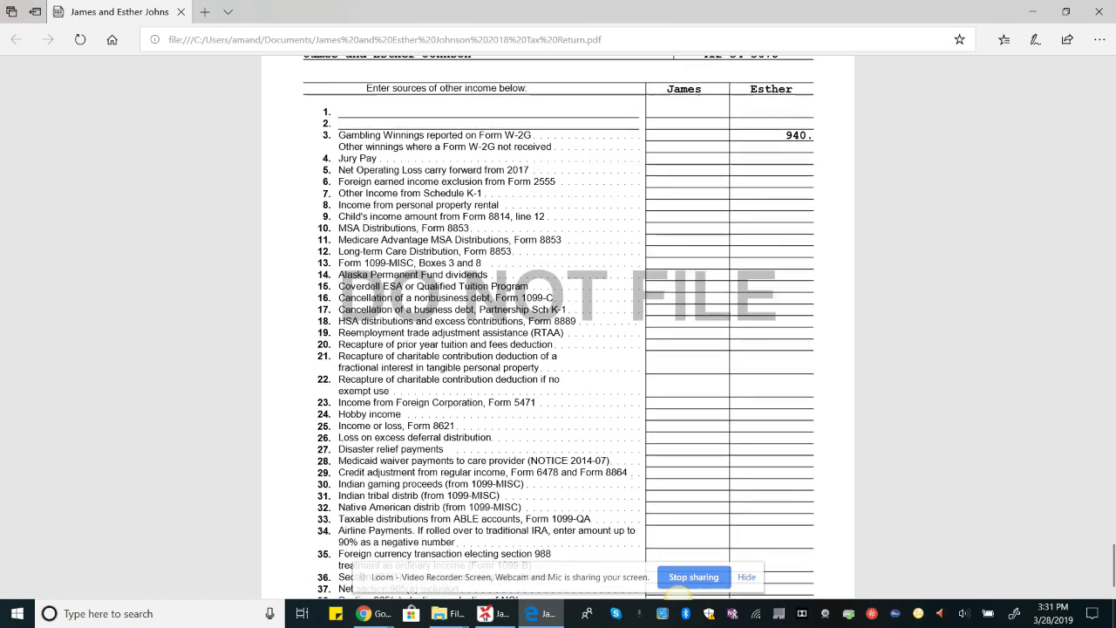
pyautogui.scroll(-1, 558, 327)
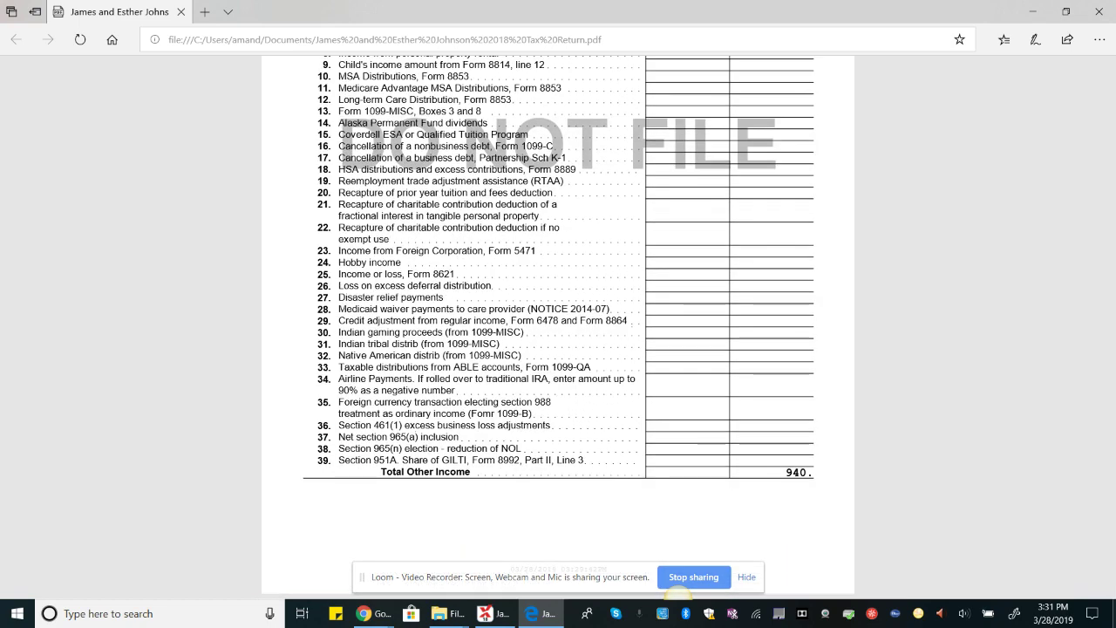
# - Go back through the PDF's schedules to the first page of Form 1040 and check its health care coverage box
pyautogui.scroll(5, 559, 327)
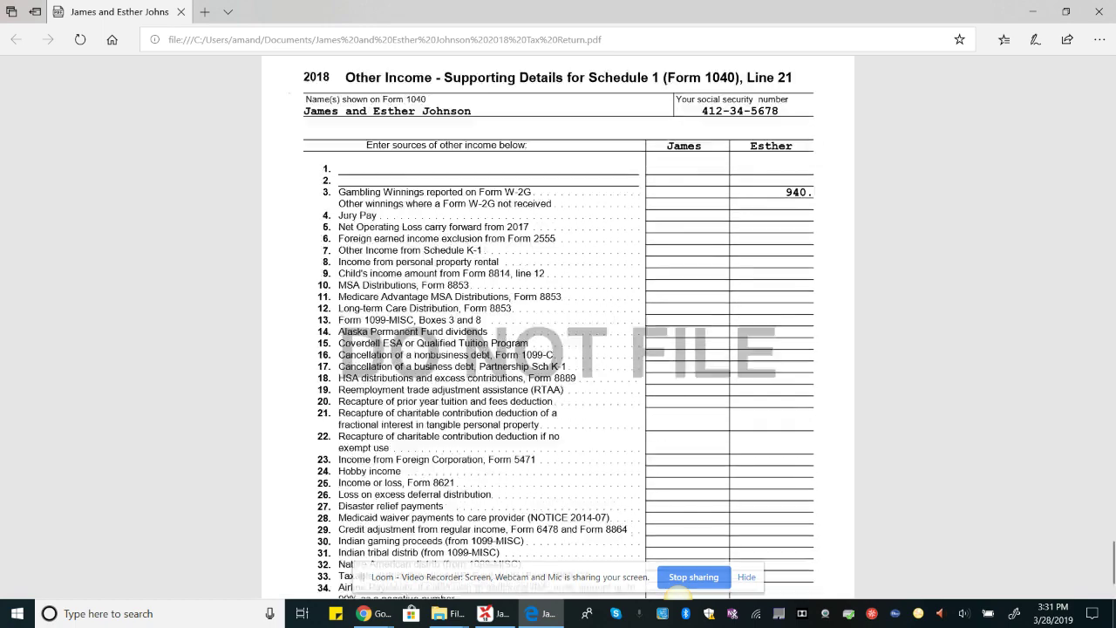
pyautogui.scroll(2, 558, 327)
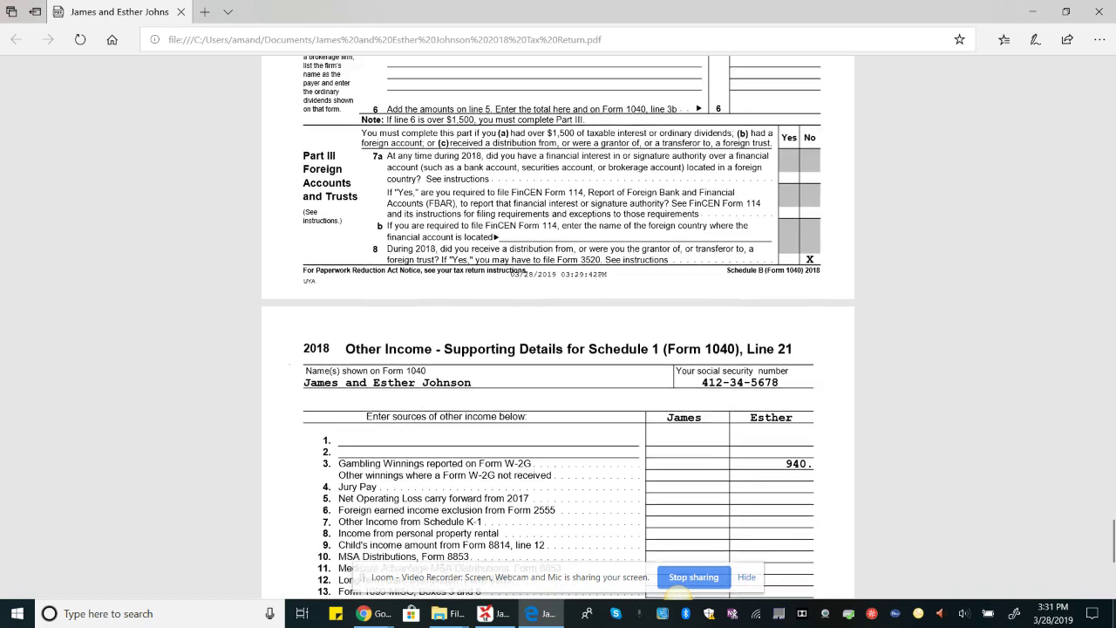
pyautogui.scroll(3, 559, 327)
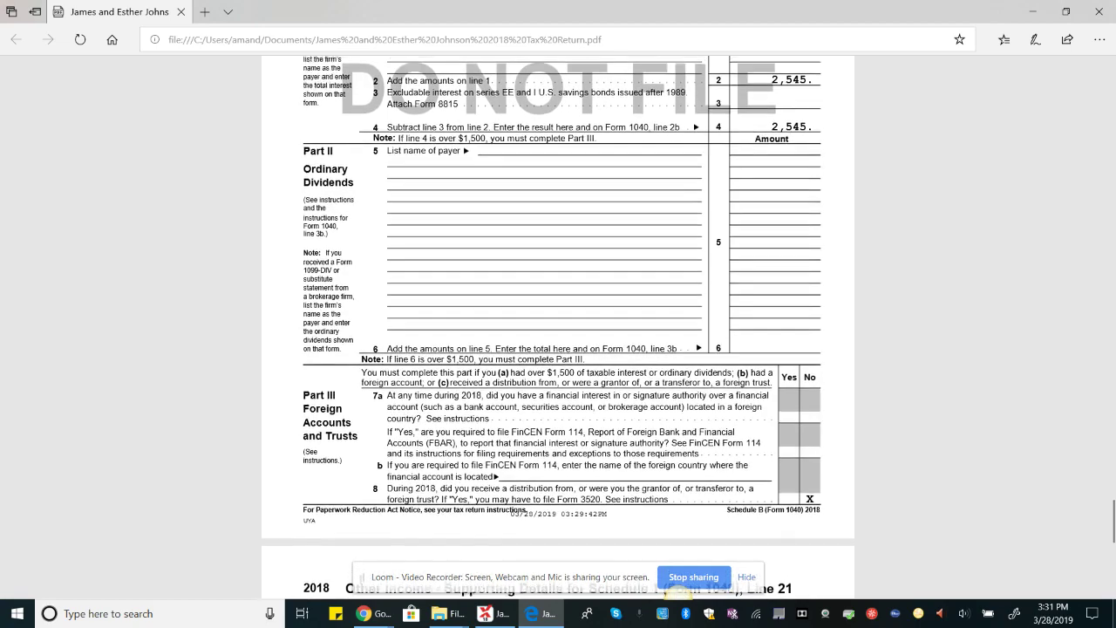
pyautogui.scroll(7, 559, 327)
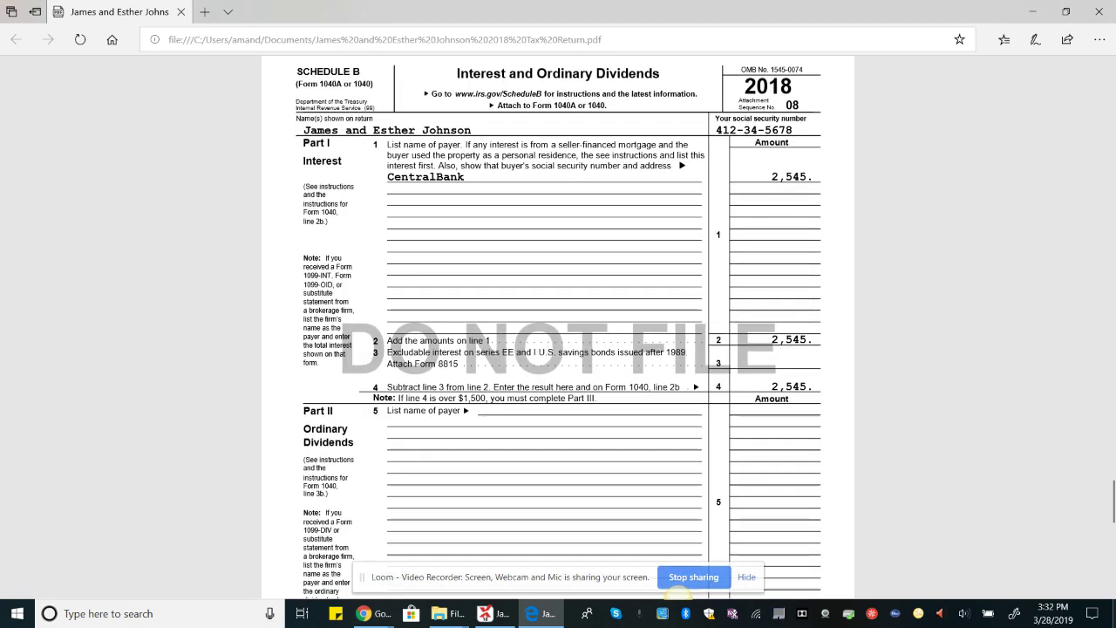
pyautogui.scroll(10, 558, 327)
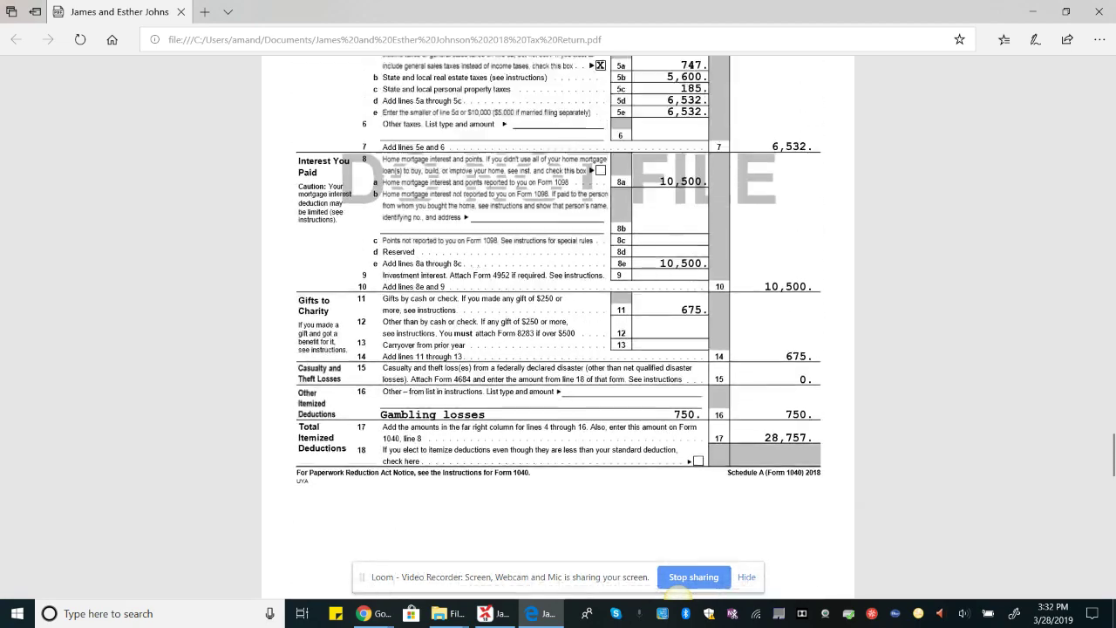
pyautogui.scroll(13, 559, 327)
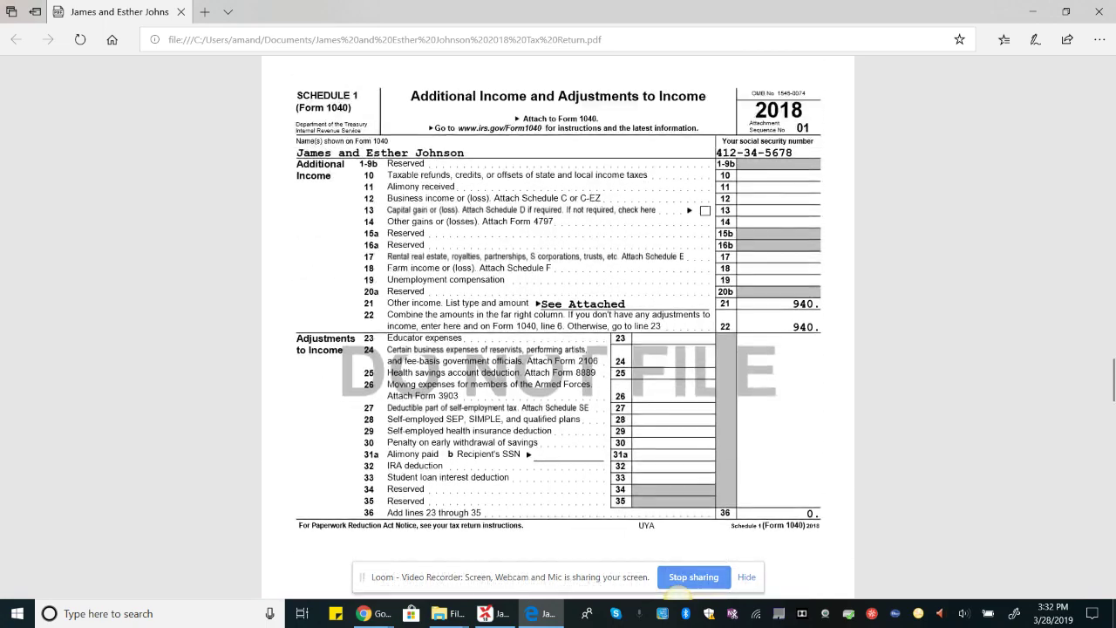
pyautogui.scroll(20, 558, 327)
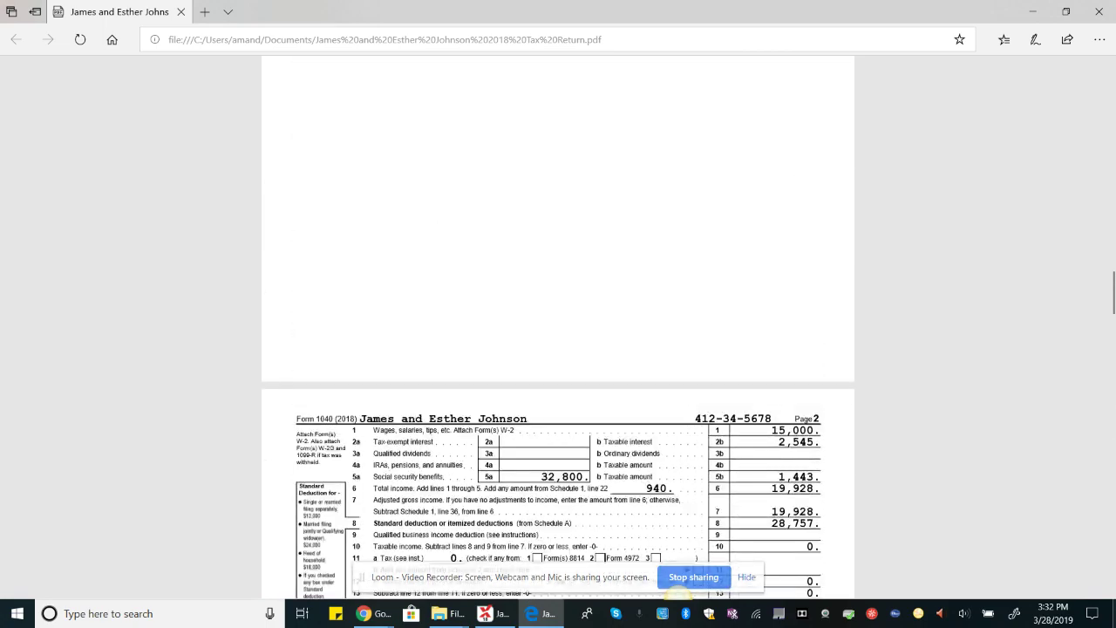
pyautogui.scroll(3, 558, 327)
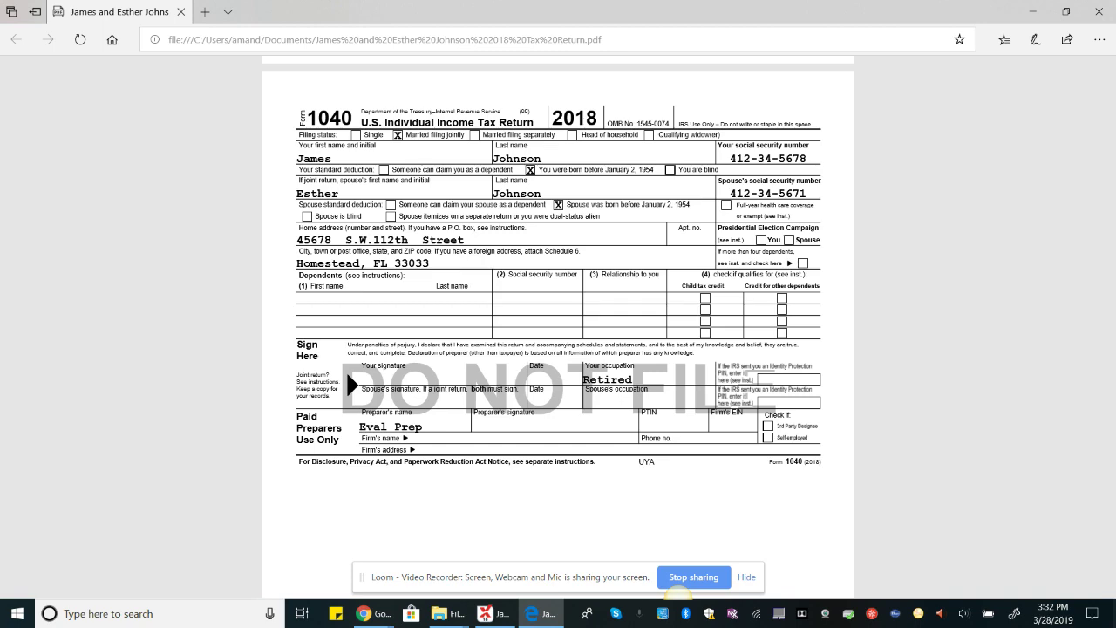
# - Switch to TaxAct and open the clients' Federal Form 1040
pyautogui.click(493, 614)
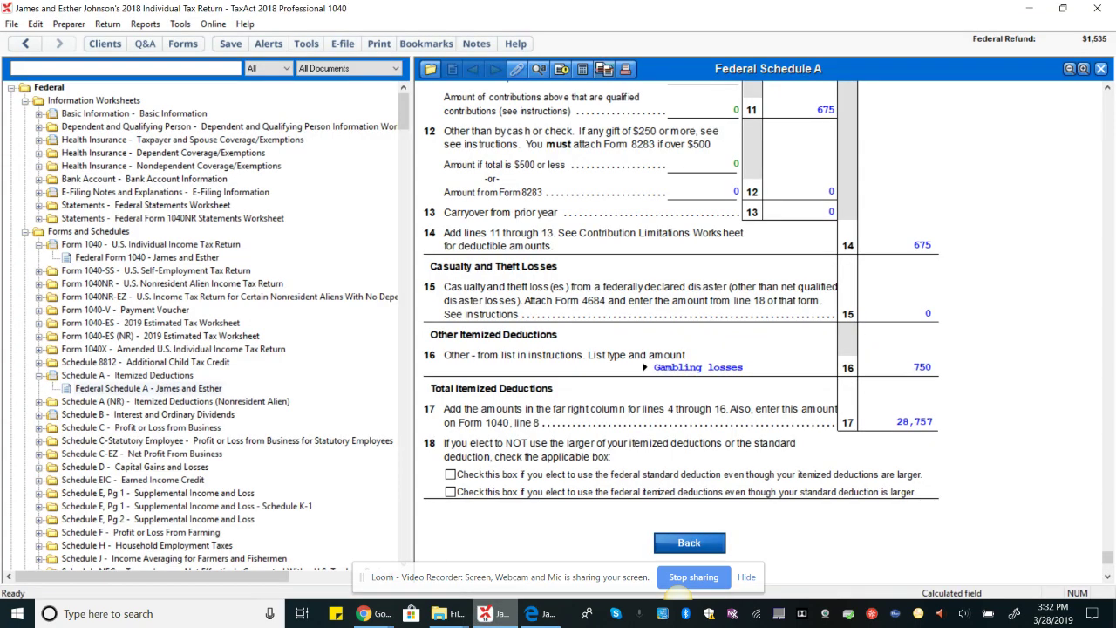
pyautogui.click(151, 245)
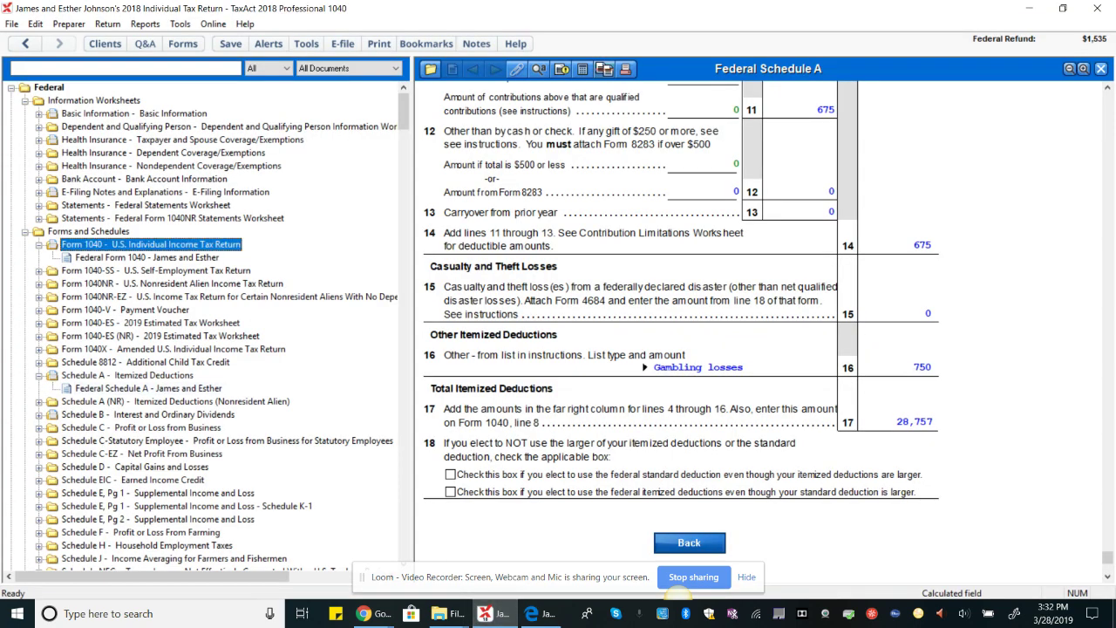
pyautogui.doubleClick(146, 258)
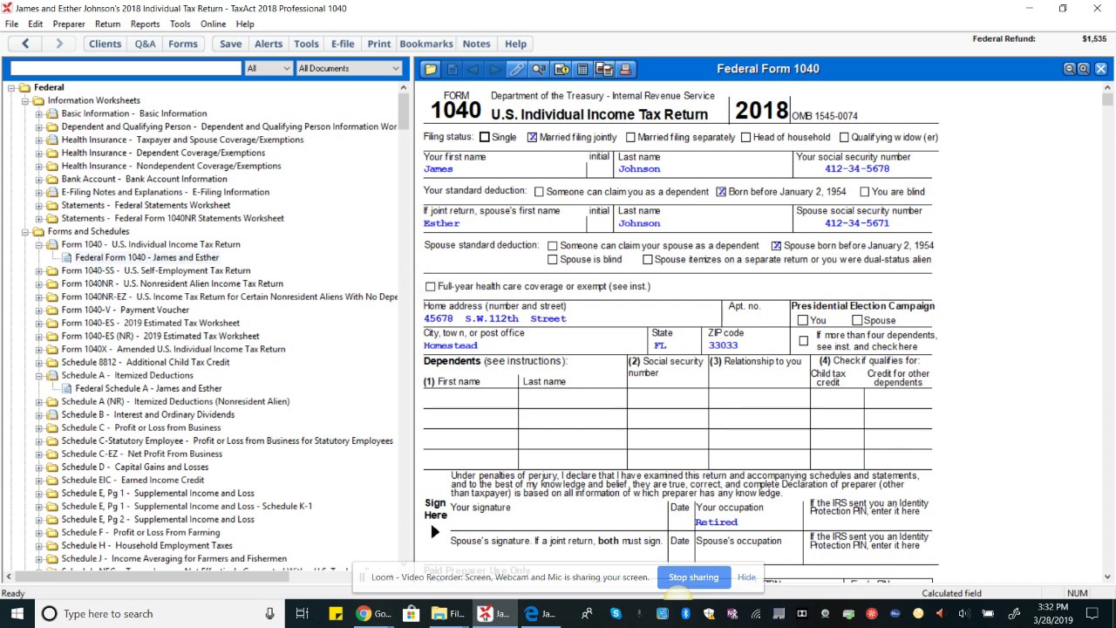
# - Try to mark the full-year health care coverage or exempt box on Form 1040 without overriding its calculated value
pyautogui.click(430, 287)
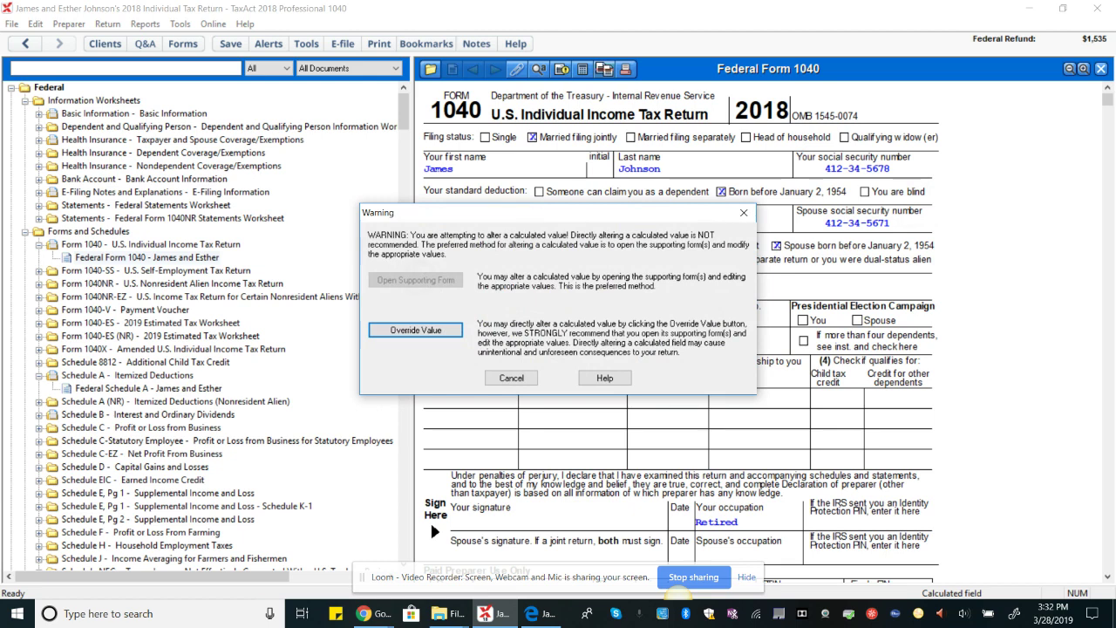
pyautogui.press('Escape')
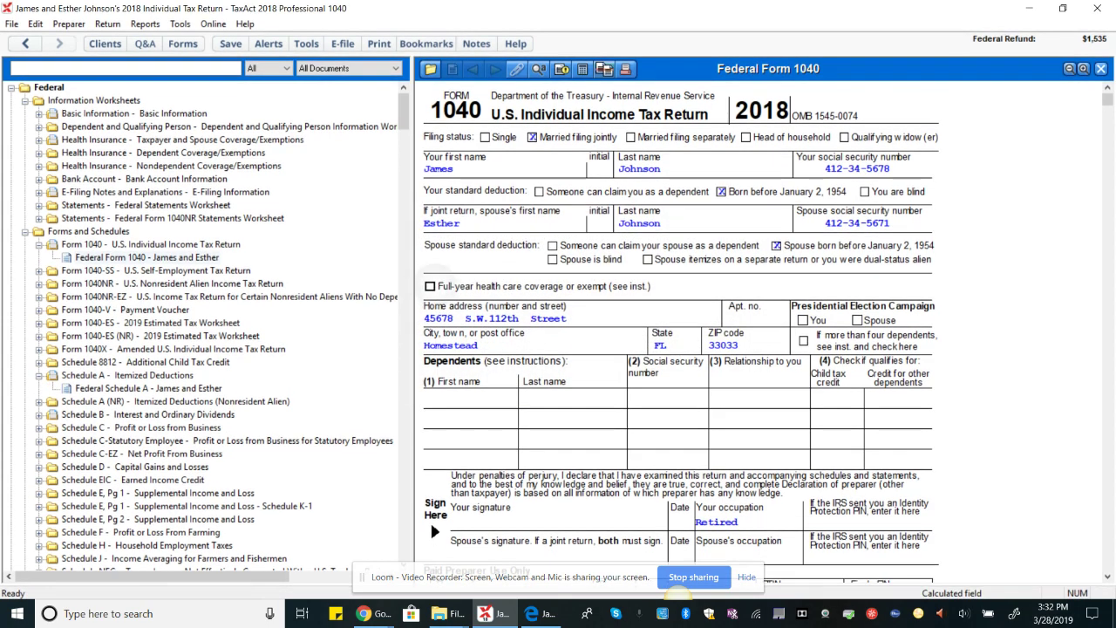
pyautogui.click(430, 286)
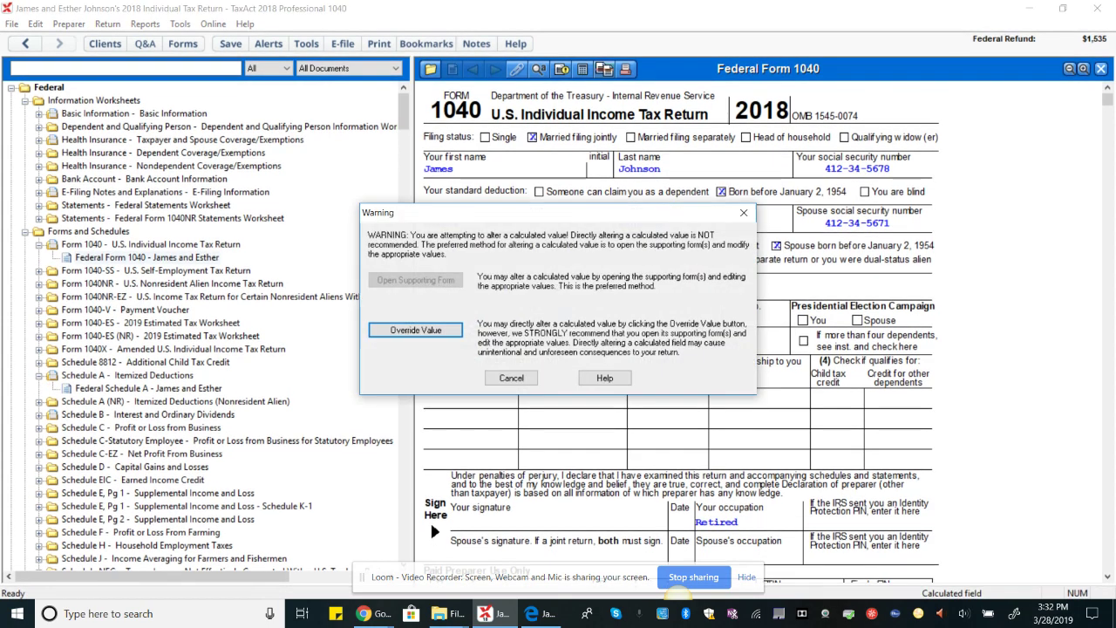
pyautogui.press('Escape')
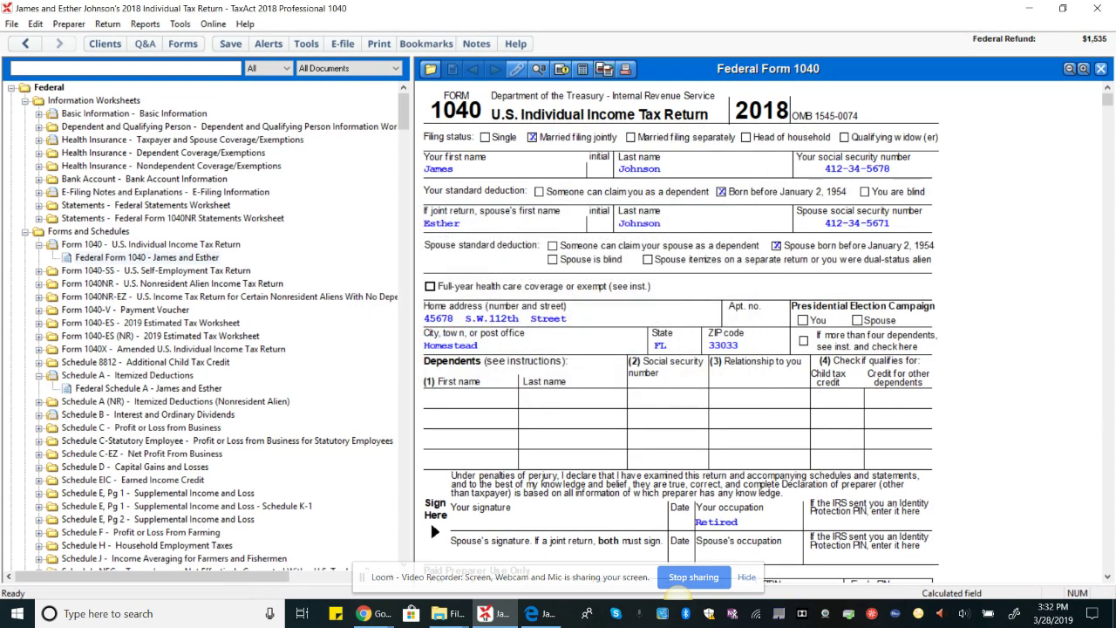
# - Collapse Forms and Schedules and look through Documents Received and Worksheets for a health coverage form
pyautogui.click(25, 232)
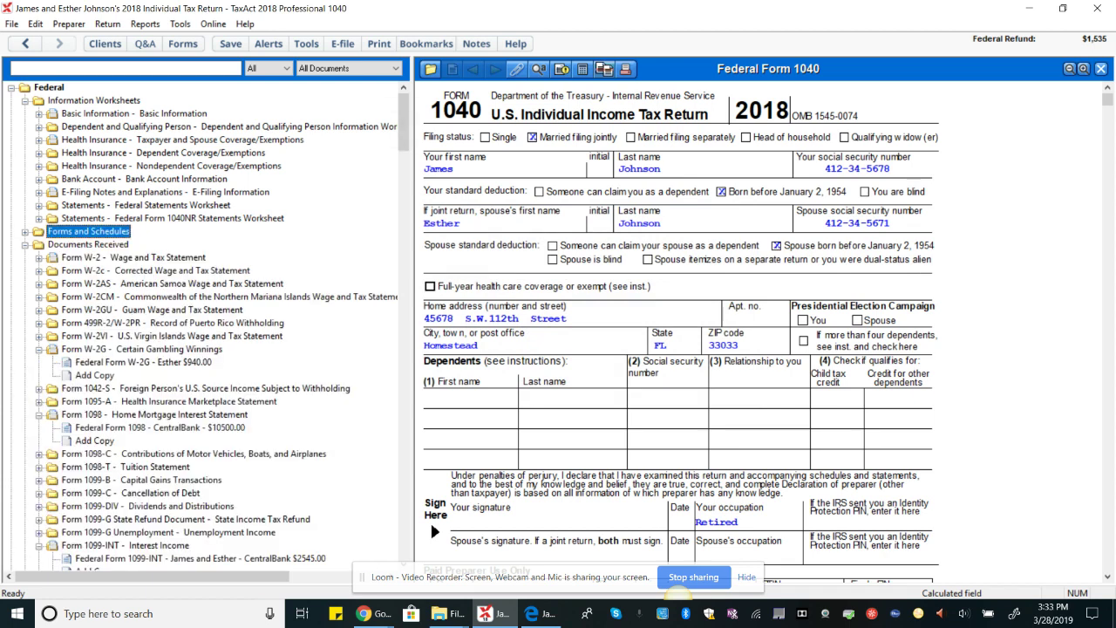
pyautogui.scroll(-20, 222, 326)
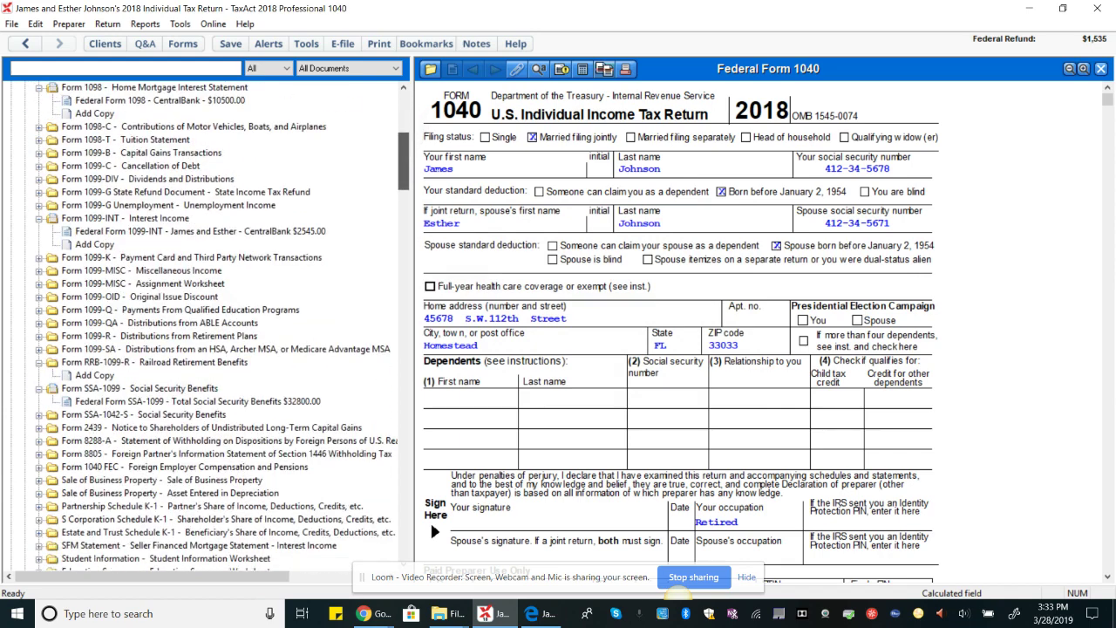
pyautogui.scroll(-2, 222, 325)
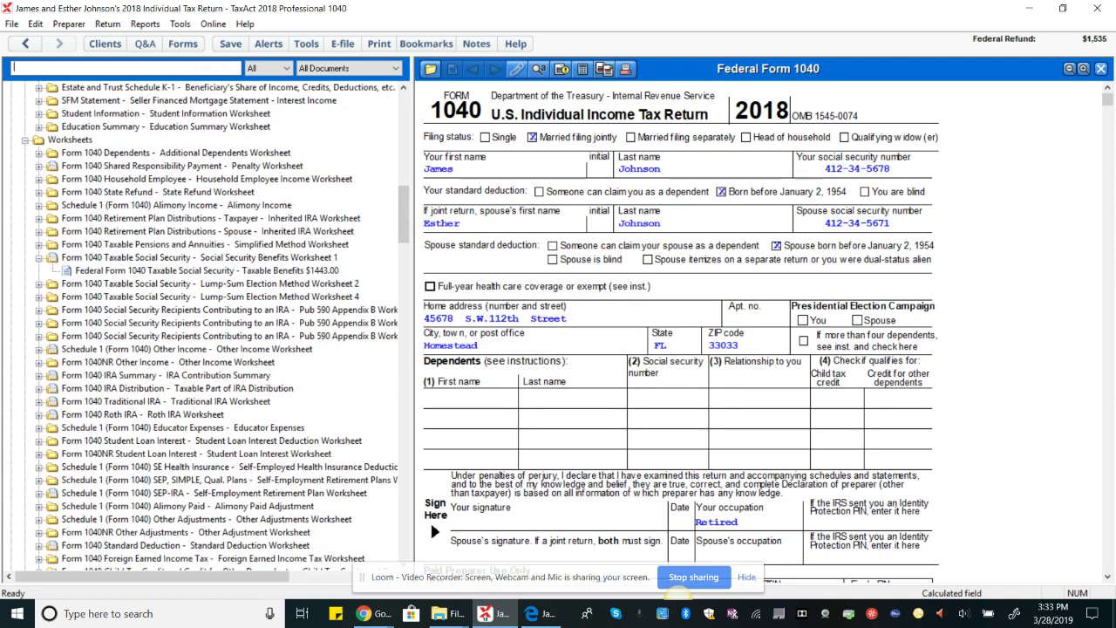
# - Search the federal forms list for "health coverage"
pyautogui.write('h')
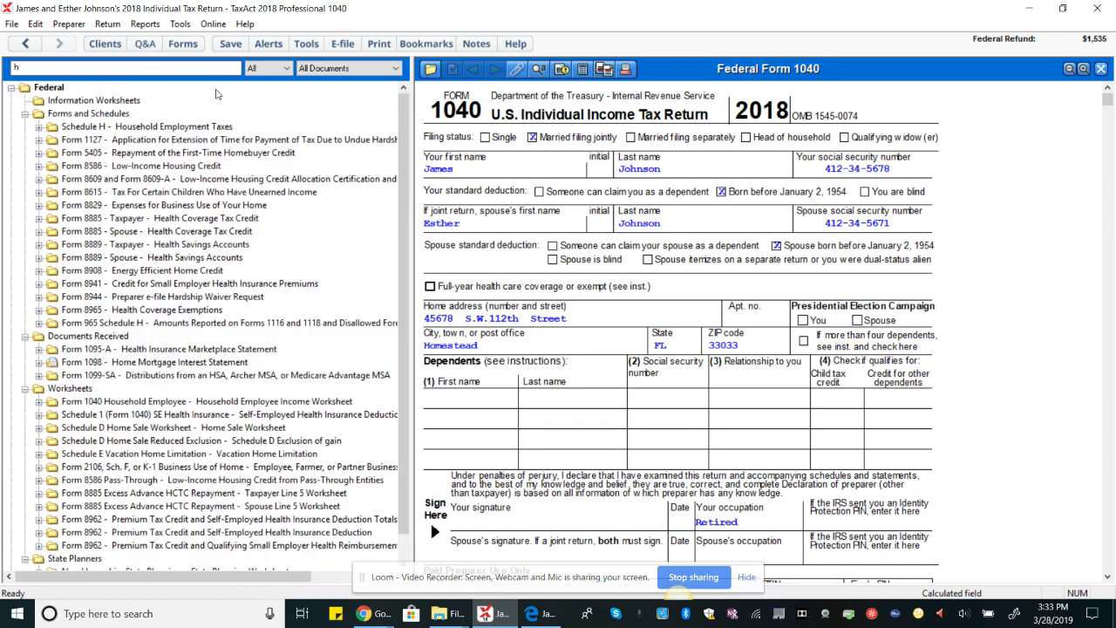
pyautogui.write('i')
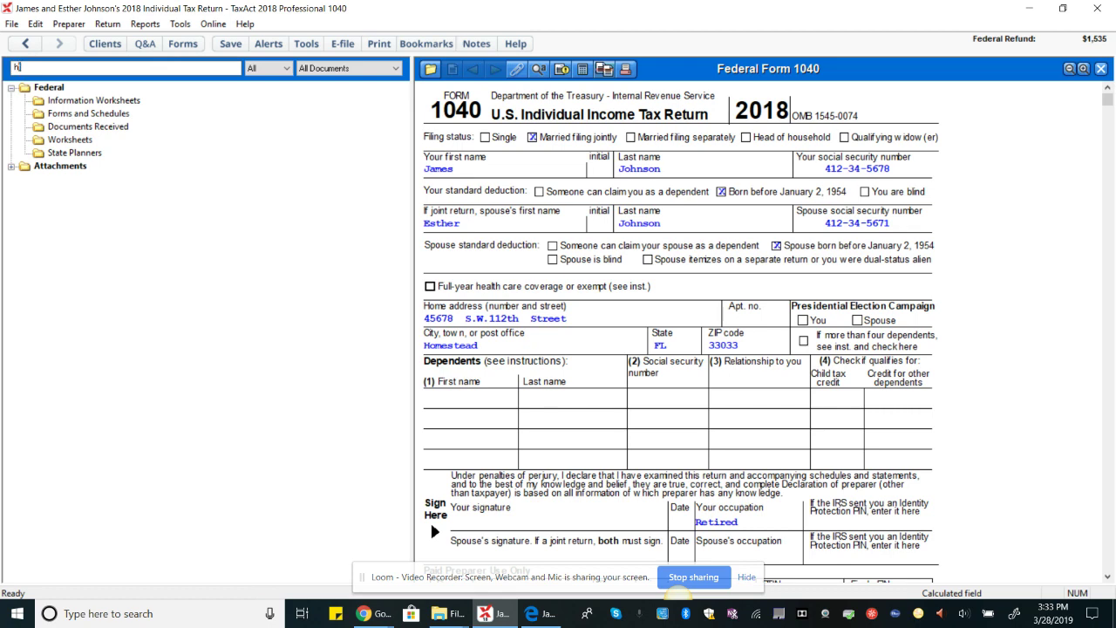
pyautogui.doubleClick(16, 67)
pyautogui.write('full')
pyautogui.write('-yearhea')
pyautogui.write('lth')
pyautogui.write('health')
pyautogui.write(' coverage')
pyautogui.click(41, 68)
pyautogui.press('BackSpace')
pyautogui.press('BackSpace')
pyautogui.press('BackSpace')
pyautogui.press('BackSpace')
pyautogui.press('BackSpace')
pyautogui.press('BackSpace')
pyautogui.press('BackSpace')
pyautogui.press('BackSpace')
pyautogui.press('BackSpace')
pyautogui.press('BackSpace')
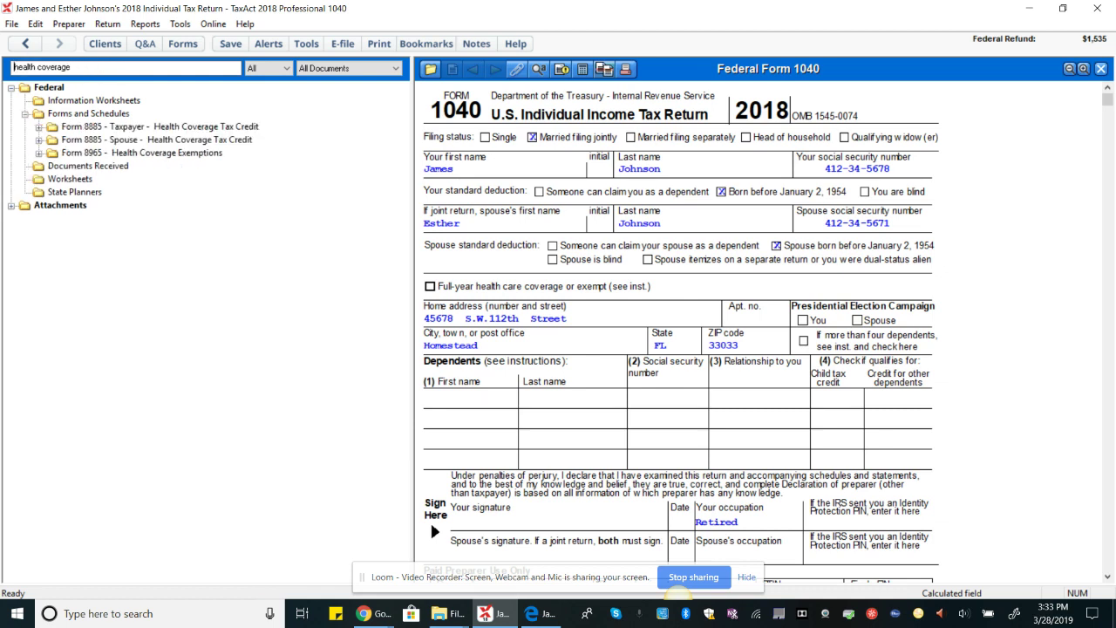
pyautogui.press('Delete')
# - Open the taxpayer's Form 8885, Health Coverage Tax Credit, and examine the Part I election conditions
pyautogui.click(94, 101)
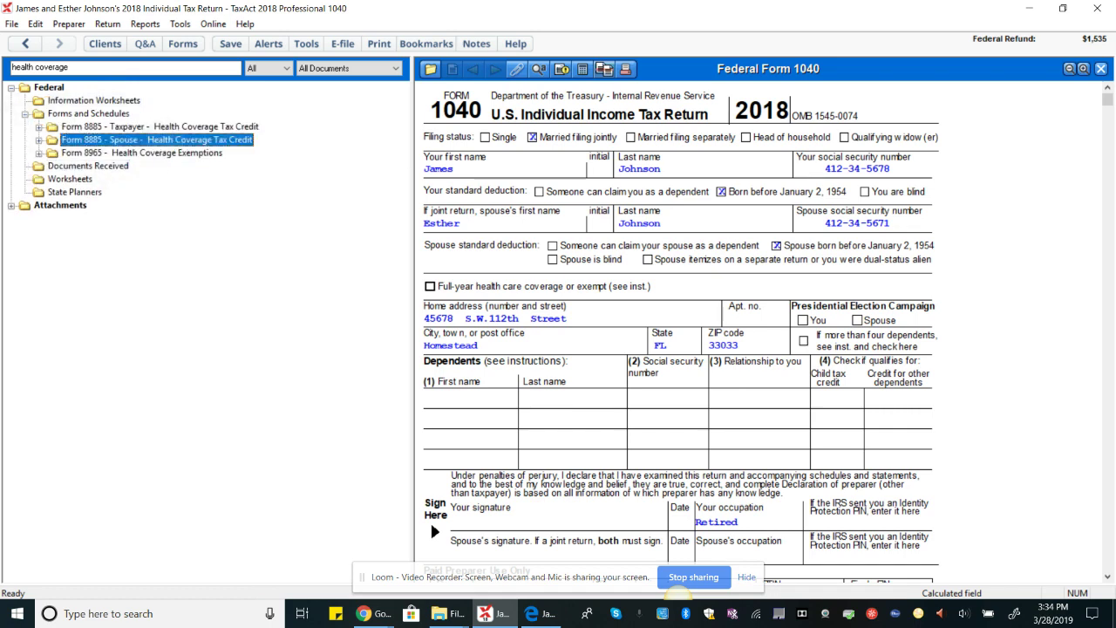
pyautogui.doubleClick(213, 127)
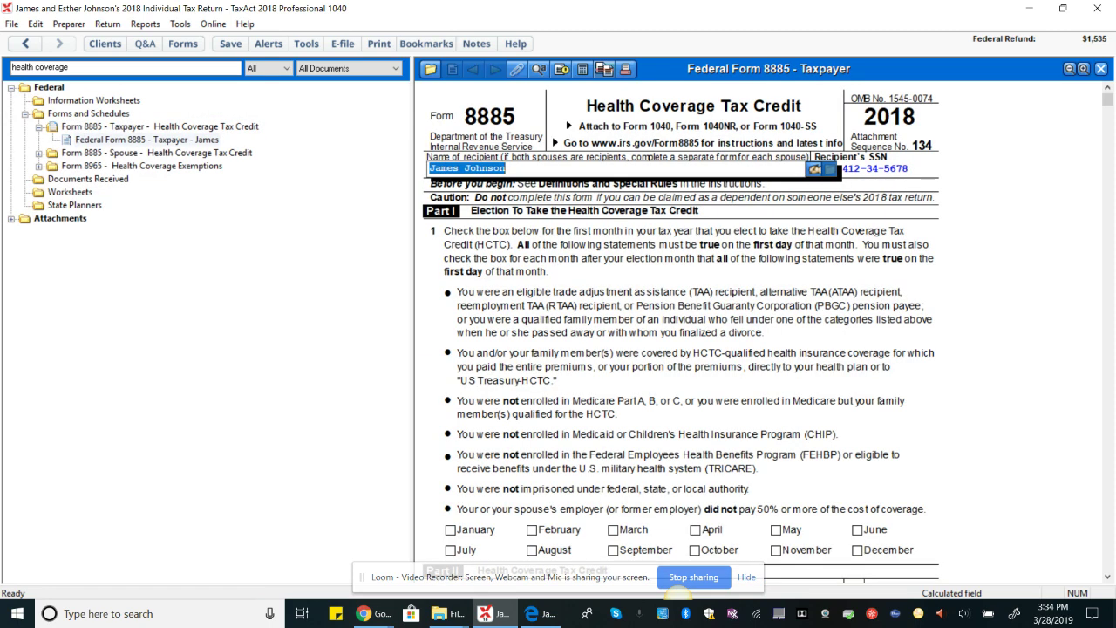
pyautogui.scroll(-2, 681, 331)
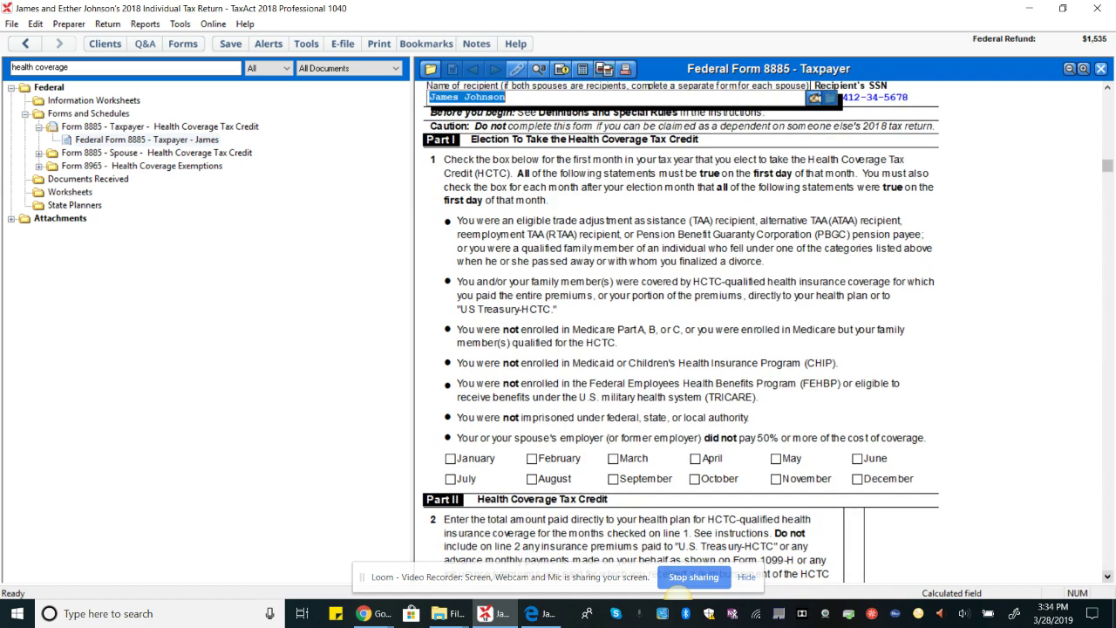
# - Mark January through April and July through October as election months in Part I of the taxpayer's Form 8885
pyautogui.scroll(-2, 680, 332)
pyautogui.scroll(-1, 680, 331)
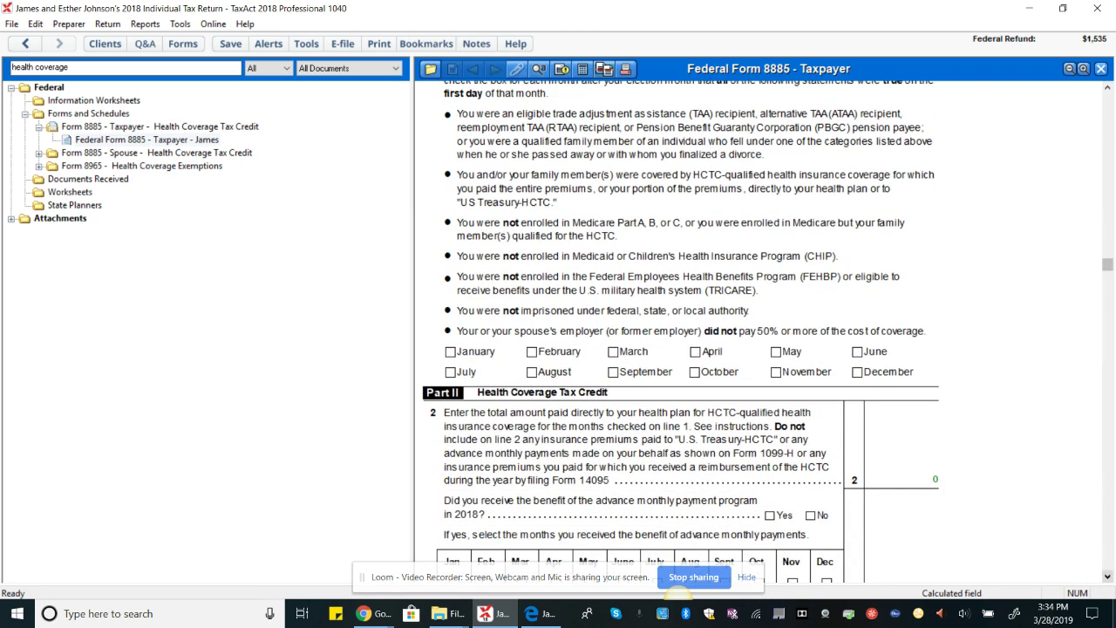
pyautogui.click(450, 371)
pyautogui.click(532, 373)
pyautogui.click(532, 352)
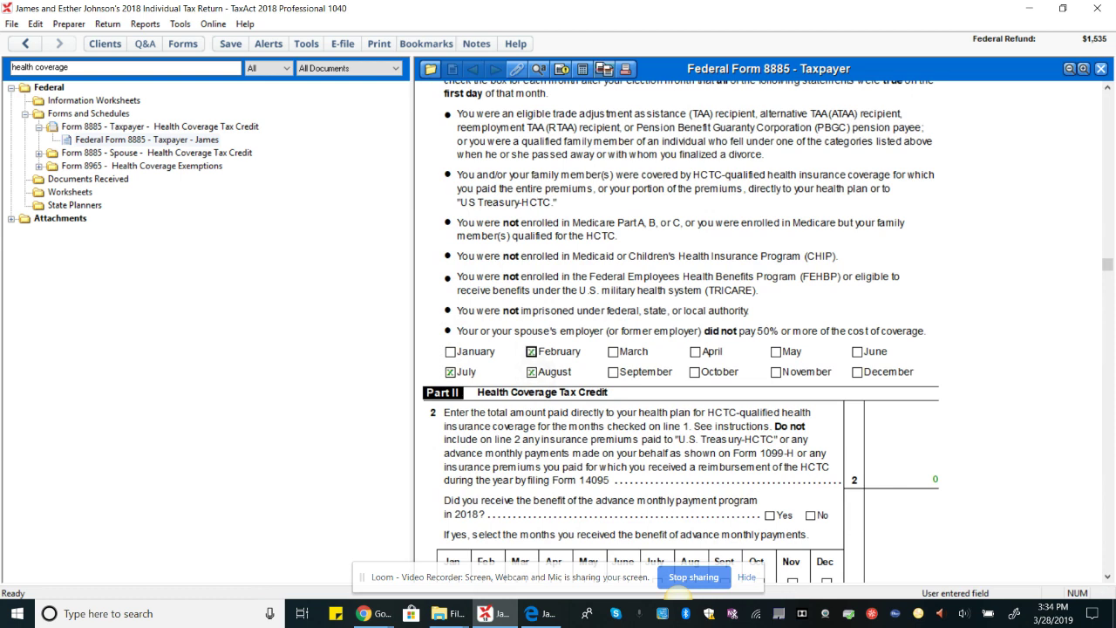
pyautogui.click(450, 351)
pyautogui.click(695, 352)
pyautogui.click(695, 372)
pyautogui.click(613, 372)
pyautogui.click(614, 352)
pyautogui.scroll(3, 681, 331)
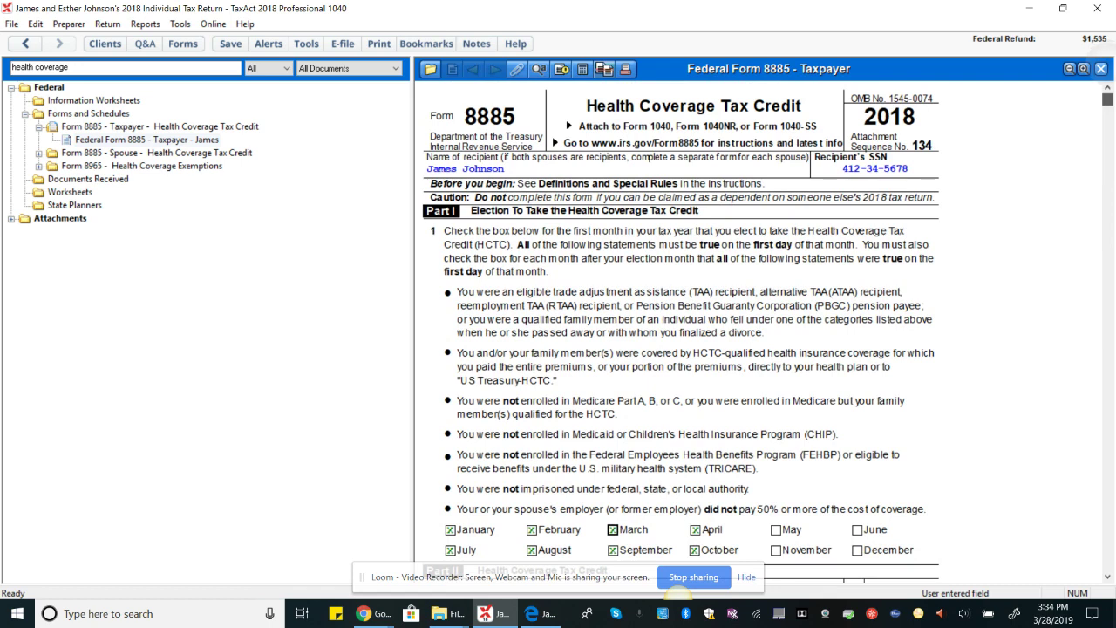
# - Clear all the marked election months in Part I of Form 8885
pyautogui.scroll(-3, 681, 331)
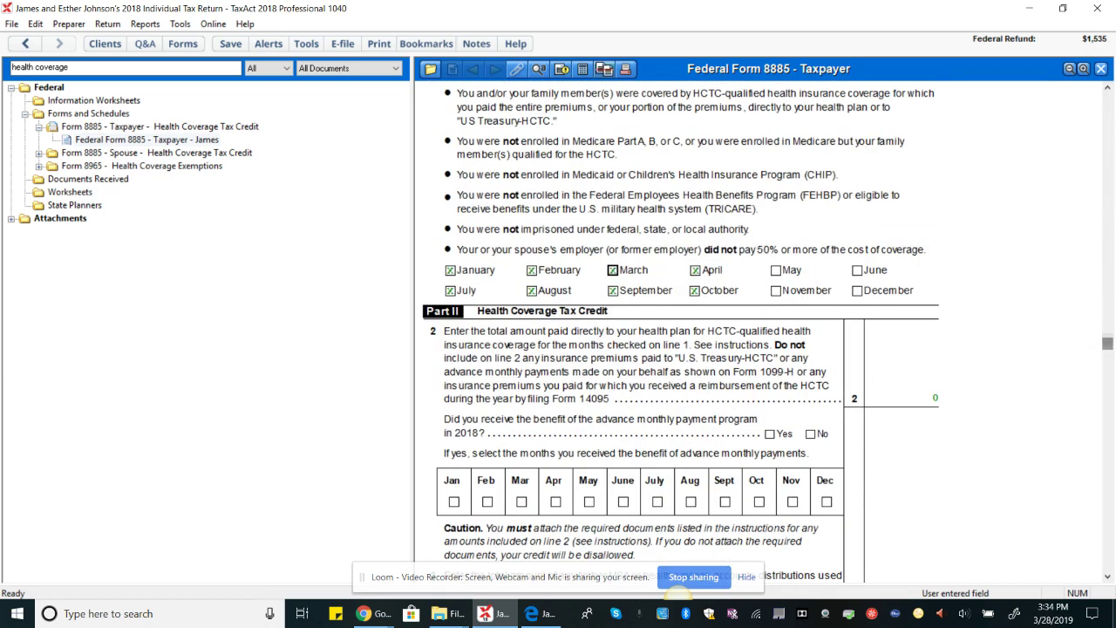
pyautogui.click(450, 269)
pyautogui.click(450, 290)
pyautogui.click(532, 271)
pyautogui.click(532, 291)
pyautogui.click(613, 290)
pyautogui.click(613, 271)
pyautogui.click(695, 270)
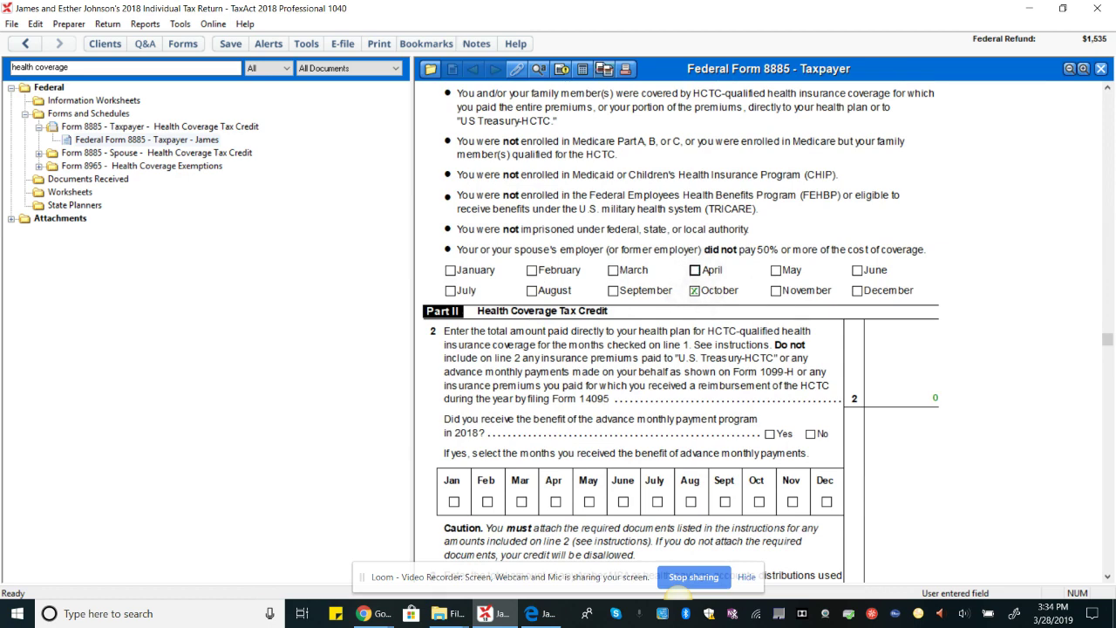
pyautogui.click(695, 291)
# - Mark all twelve months from January to December as advance monthly payment months in Part II of Form 8885
pyautogui.moveTo(1108, 341); pyautogui.dragTo(1107, 99)
pyautogui.click(1107, 576)
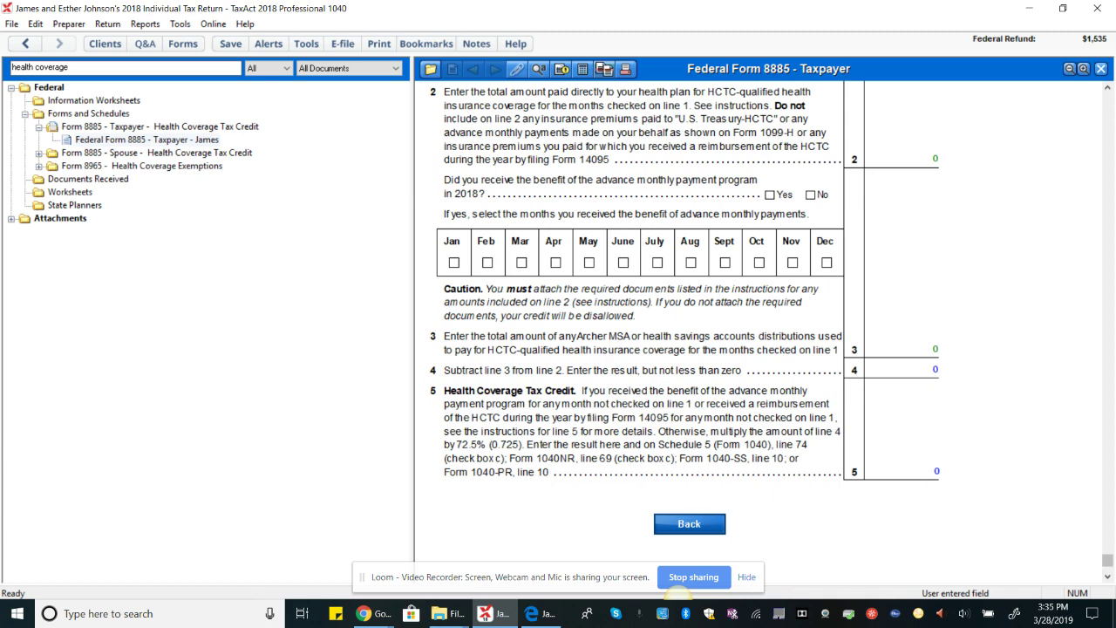
pyautogui.click(454, 262)
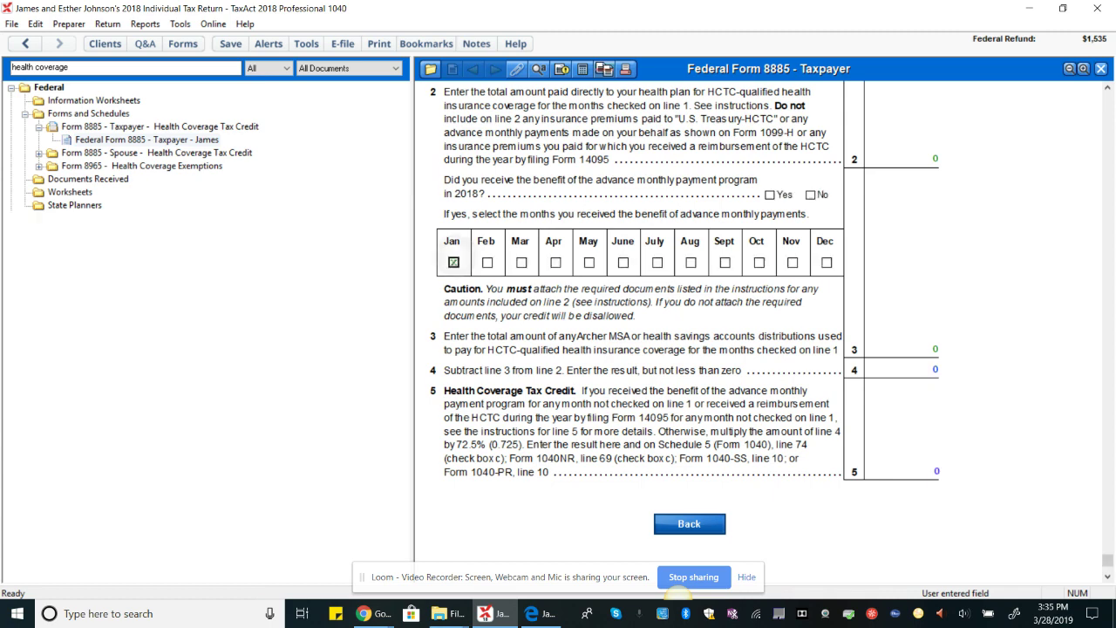
pyautogui.click(487, 263)
pyautogui.click(522, 263)
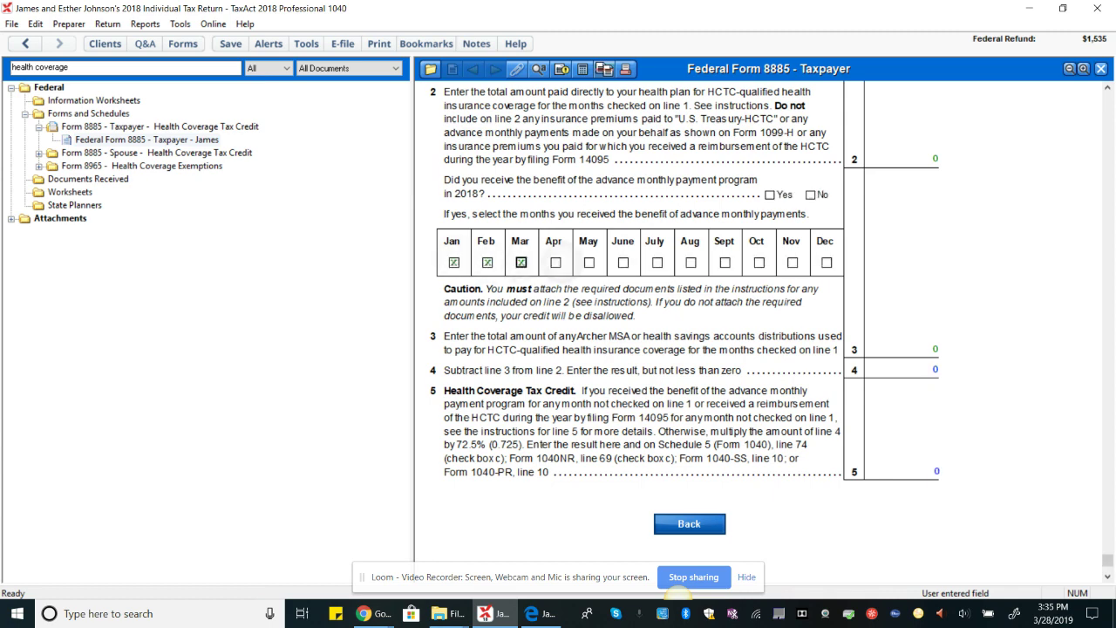
pyautogui.click(589, 263)
pyautogui.click(556, 263)
pyautogui.click(624, 262)
pyautogui.click(658, 262)
pyautogui.click(725, 262)
pyautogui.click(691, 263)
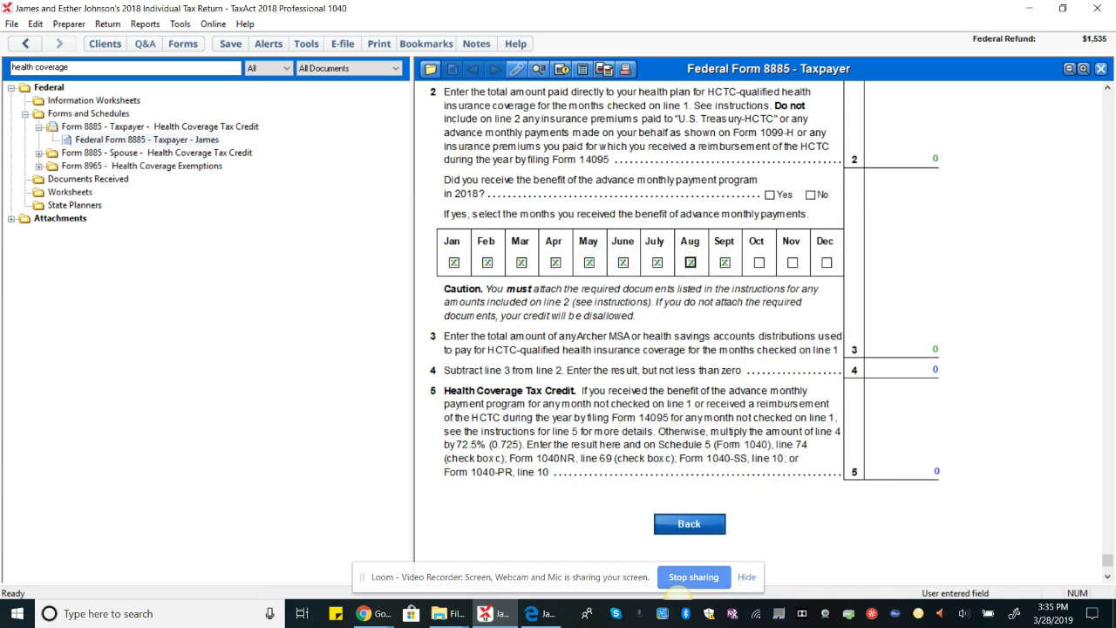
pyautogui.click(759, 262)
pyautogui.click(792, 263)
pyautogui.click(827, 262)
# - Clear all twelve advance monthly payment months in Part II of Form 8885
pyautogui.click(454, 263)
pyautogui.click(488, 263)
pyautogui.click(521, 262)
pyautogui.click(590, 263)
pyautogui.click(624, 262)
pyautogui.click(658, 262)
pyautogui.click(691, 262)
pyautogui.click(724, 262)
pyautogui.click(758, 263)
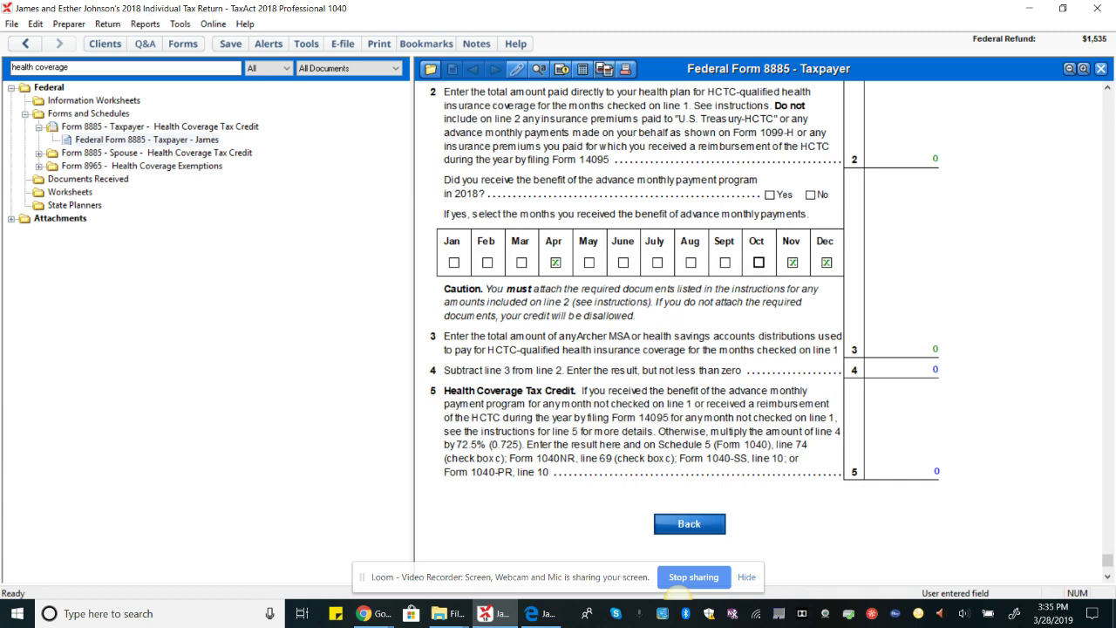
pyautogui.click(793, 263)
pyautogui.click(827, 263)
pyautogui.click(555, 262)
# - Clear the forms list search and open Schedule A, Itemized Deductions
pyautogui.press('BackSpace')
pyautogui.press('BackSpace')
pyautogui.press('BackSpace')
pyautogui.press('BackSpace')
pyautogui.press('BackSpace')
pyautogui.press('BackSpace')
pyautogui.press('BackSpace')
pyautogui.press('BackSpace')
pyautogui.press('BackSpace')
pyautogui.press('BackSpace')
pyautogui.press('BackSpace')
pyautogui.press('BackSpace')
pyautogui.press('BackSpace')
pyautogui.press('BackSpace')
pyautogui.press('BackSpace')
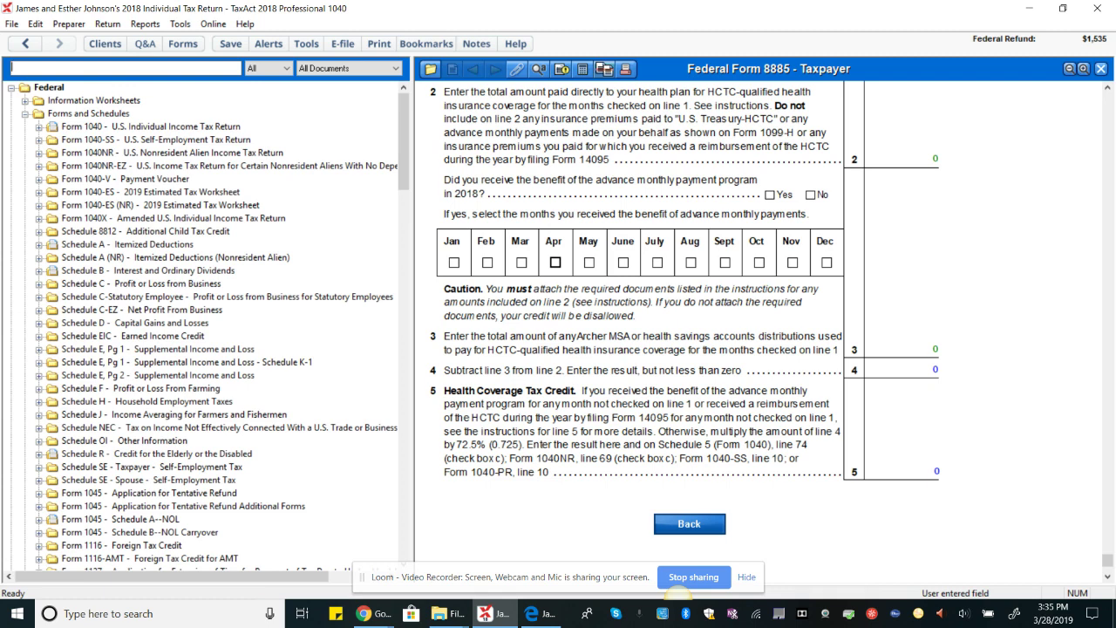
pyautogui.doubleClick(127, 244)
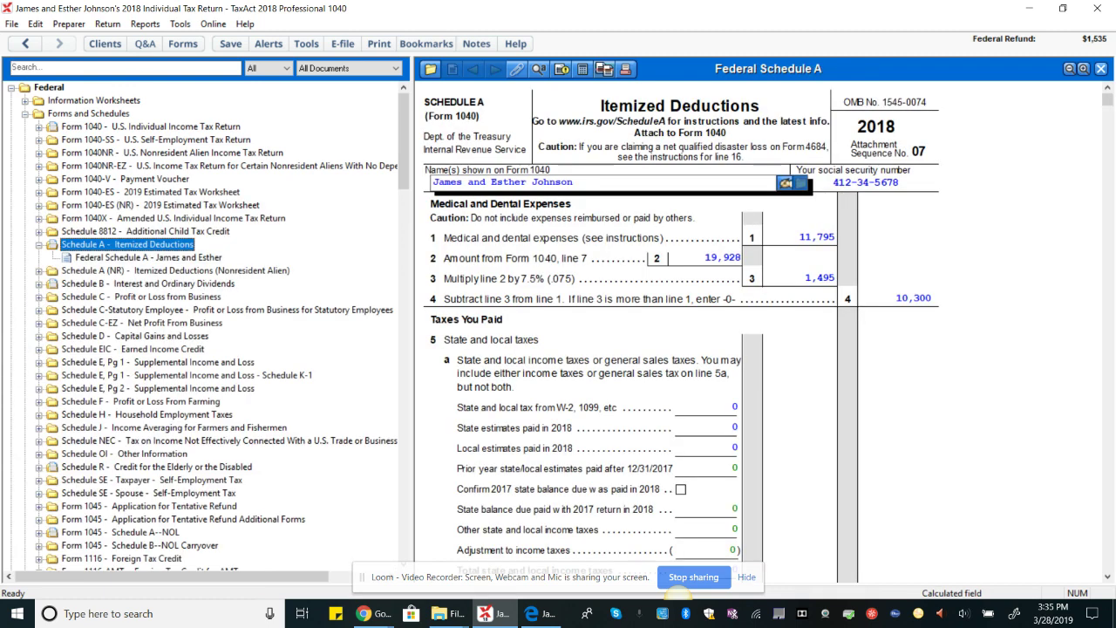
# - Open the Medical and Dental Expense Worksheet supporting Schedule A line 1 and examine its insurance premiums and expense totals
pyautogui.click(813, 236)
pyautogui.click(861, 237)
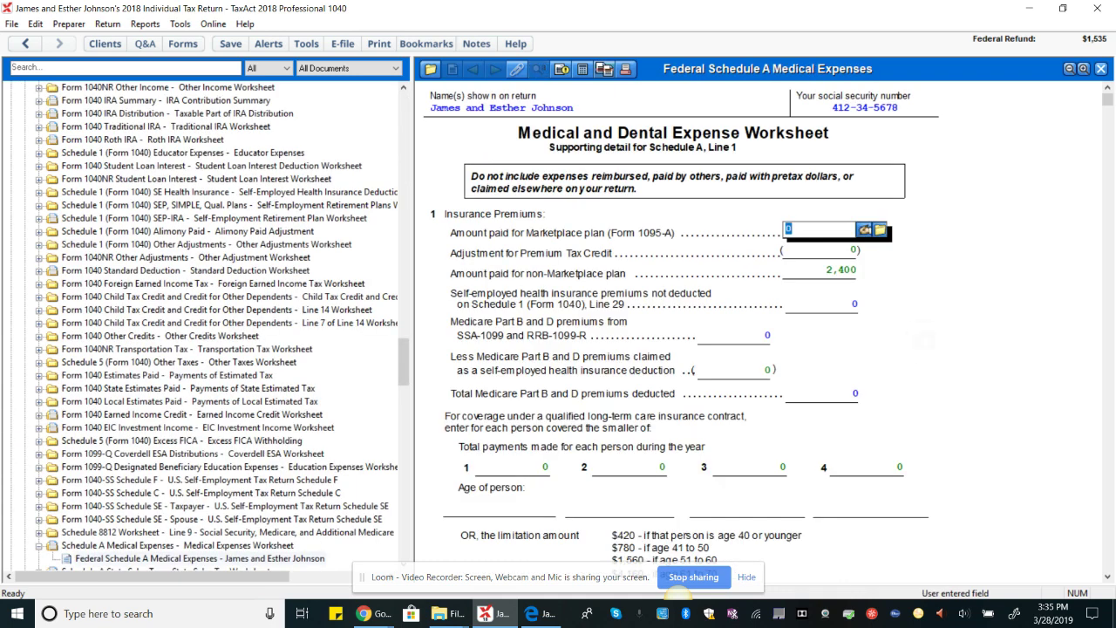
pyautogui.click(827, 270)
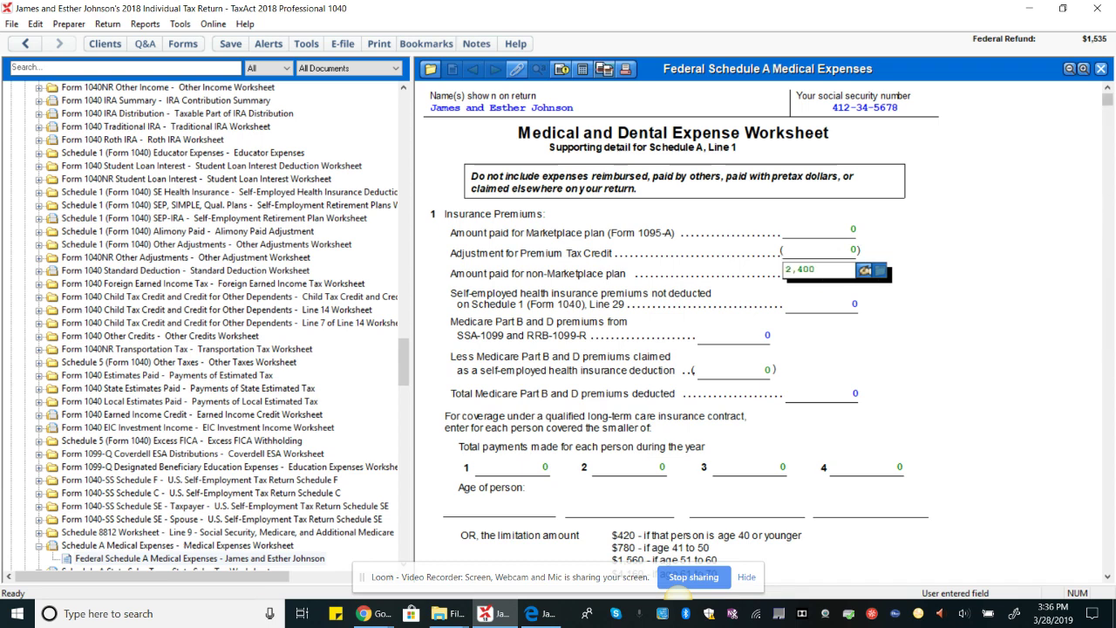
pyautogui.scroll(-6, 761, 331)
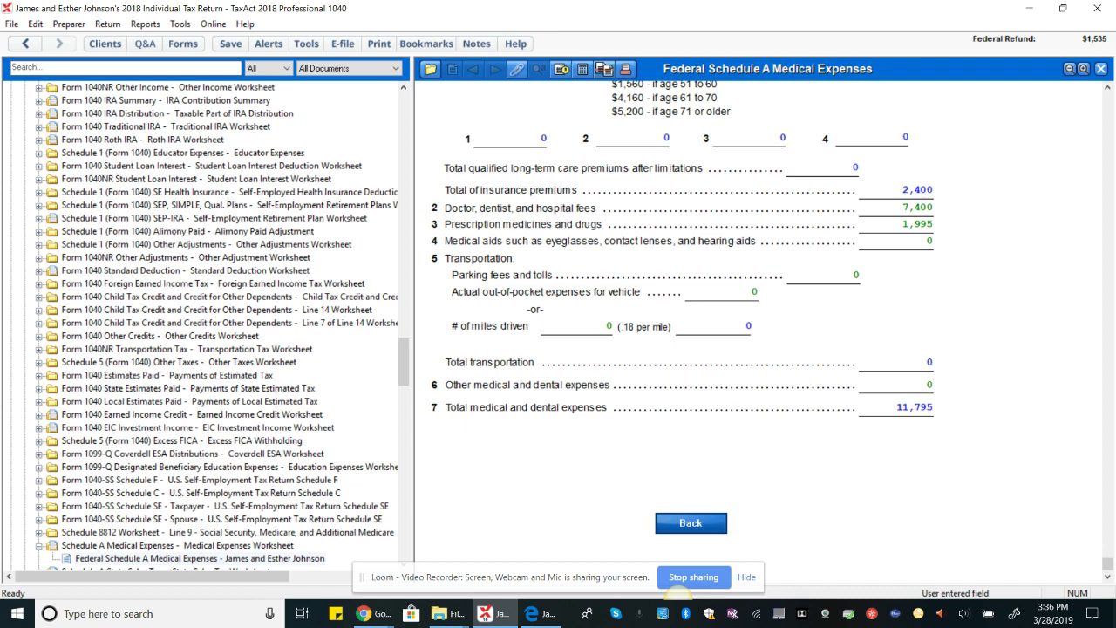
# - Open Form 1040 and mark the full-year health care coverage or exempt box by overriding its calculated value
pyautogui.scroll(-4, 201, 327)
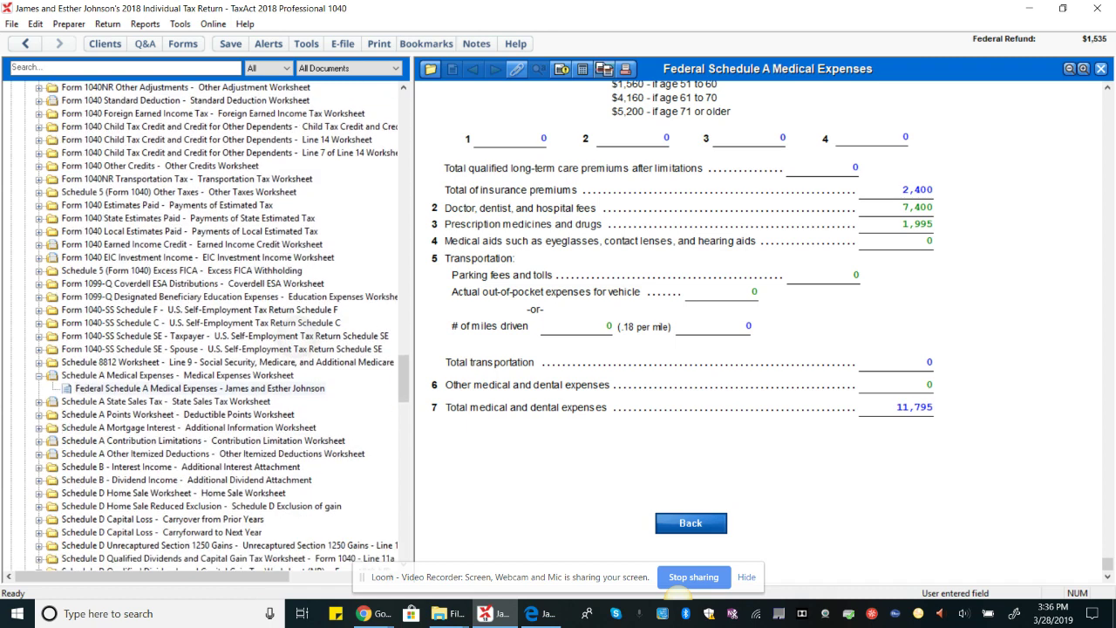
pyautogui.scroll(20, 218, 327)
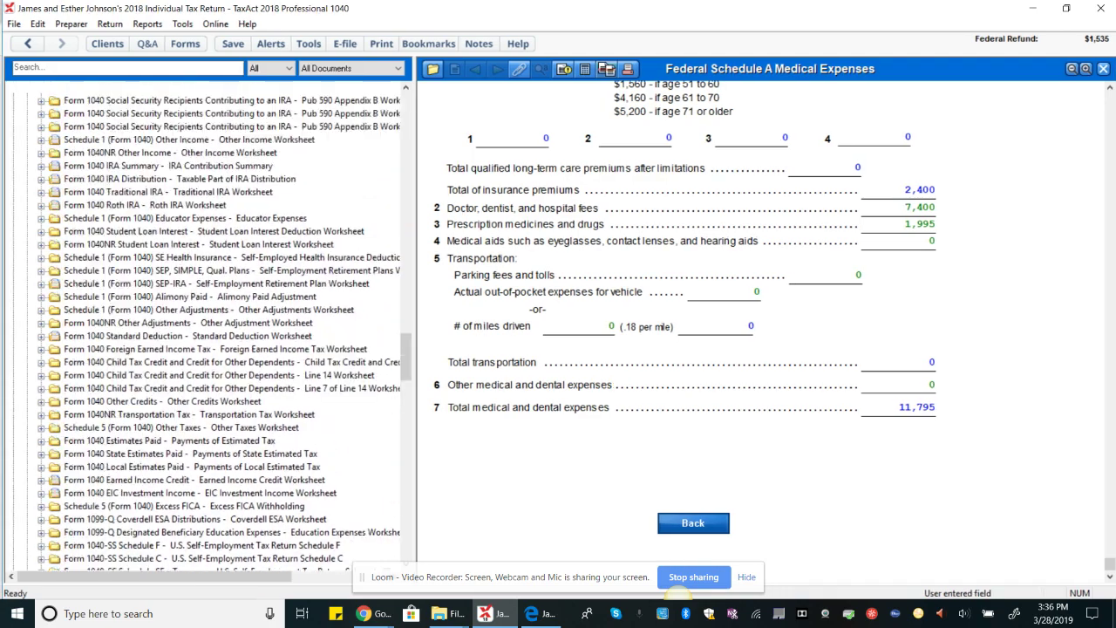
pyautogui.scroll(20, 218, 331)
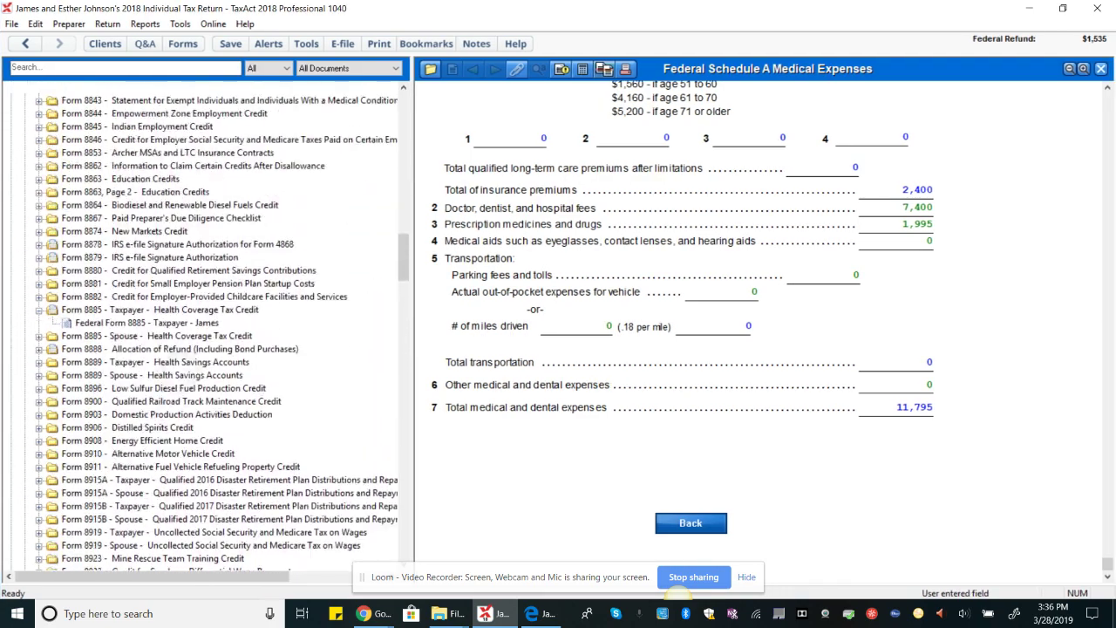
pyautogui.scroll(15, 209, 331)
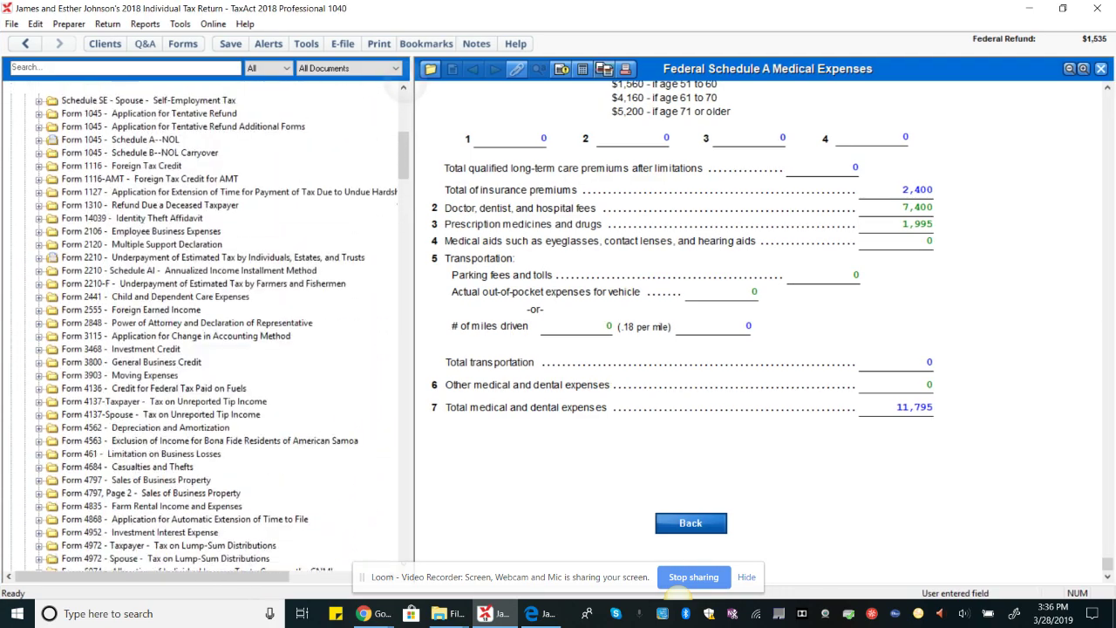
pyautogui.scroll(4, 210, 331)
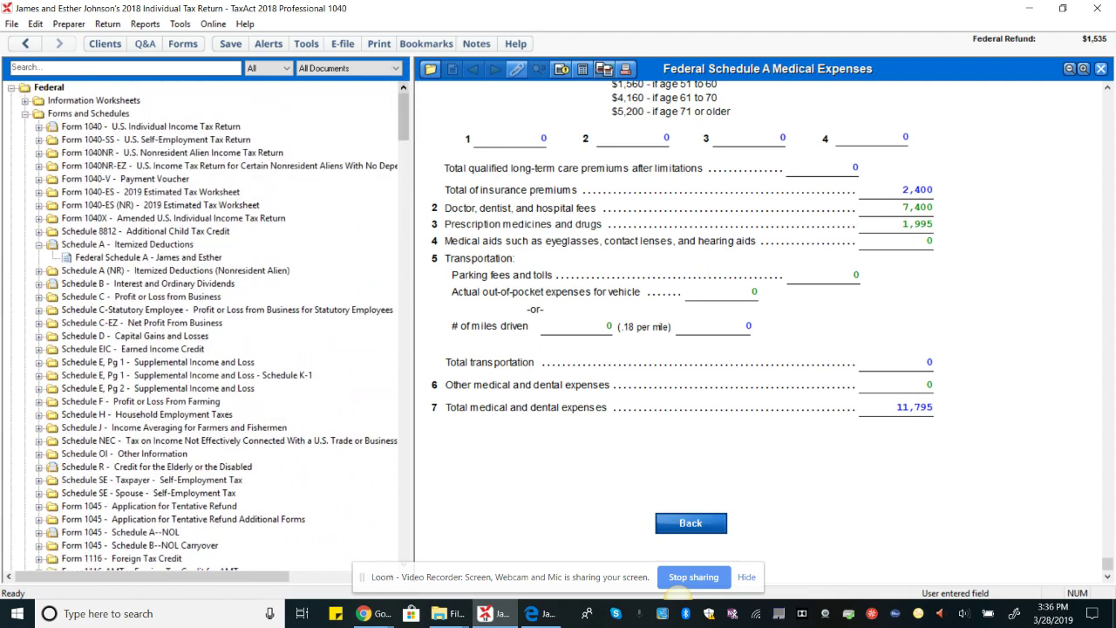
pyautogui.doubleClick(188, 126)
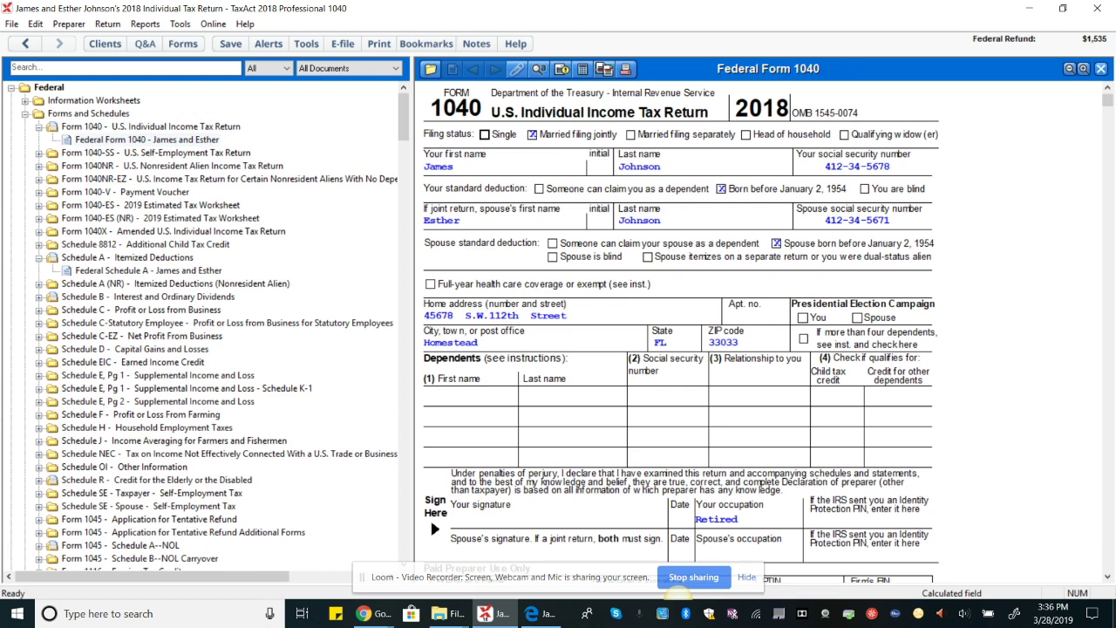
pyautogui.press('space')
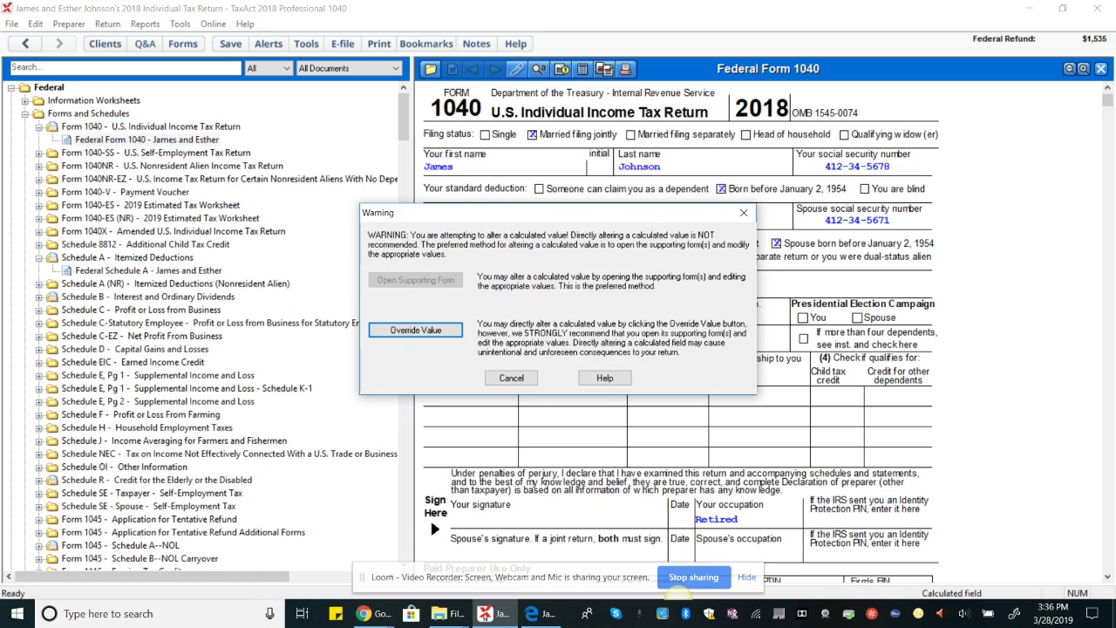
pyautogui.press('Escape')
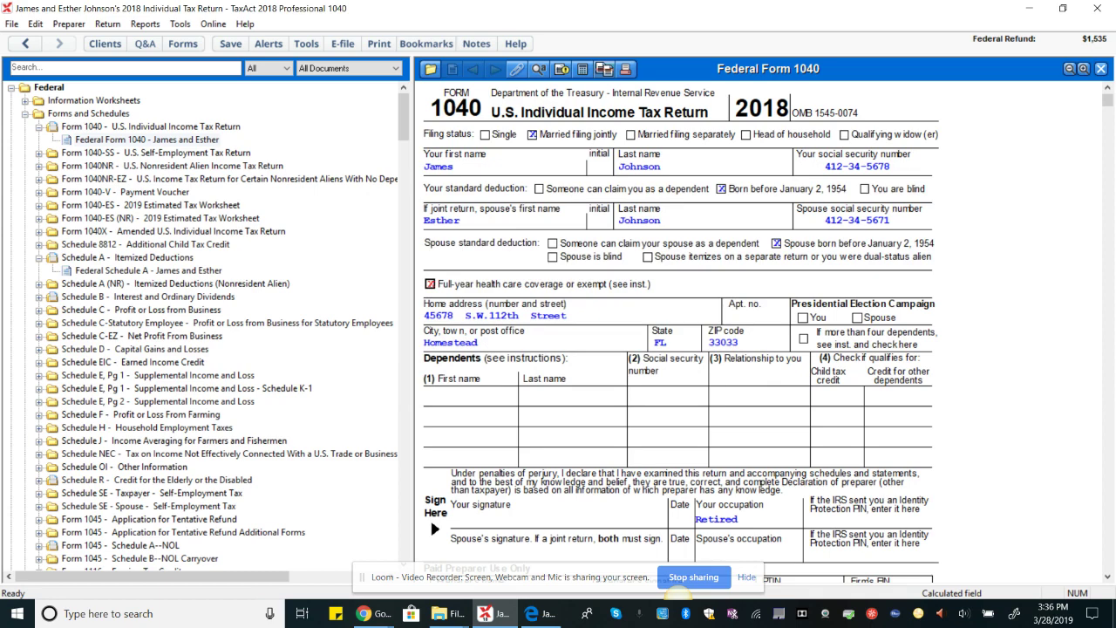
# - Look through Form 1040 to the end of Schedule 6 and return to the Medical and Dental Expense Worksheet
pyautogui.moveTo(1108, 100); pyautogui.dragTo(1108, 565)
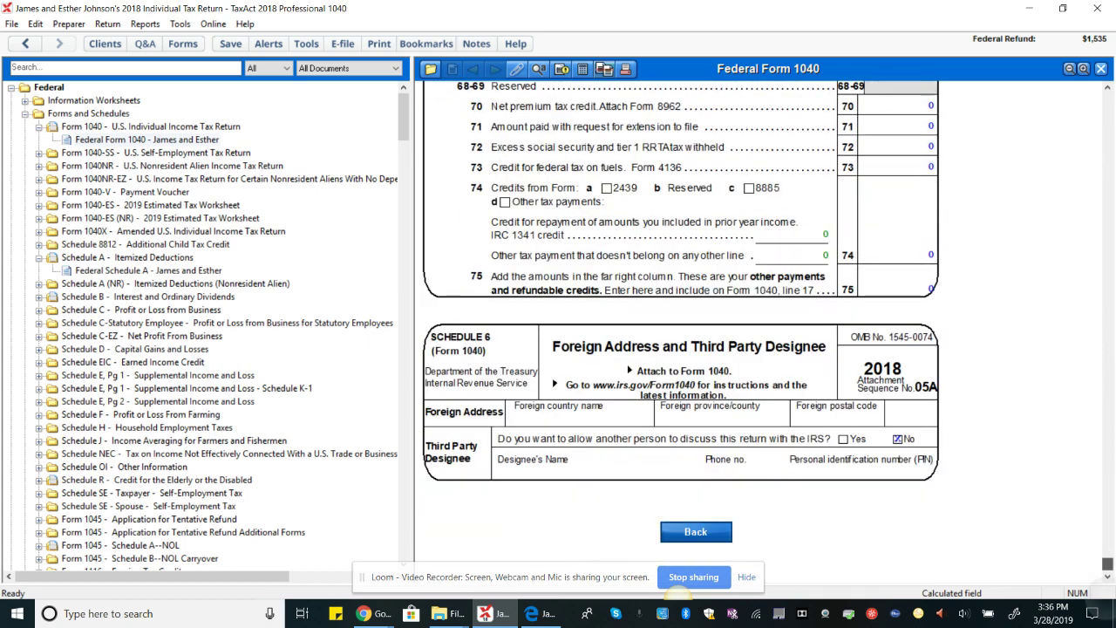
pyautogui.moveTo(1107, 565); pyautogui.dragTo(1107, 565)
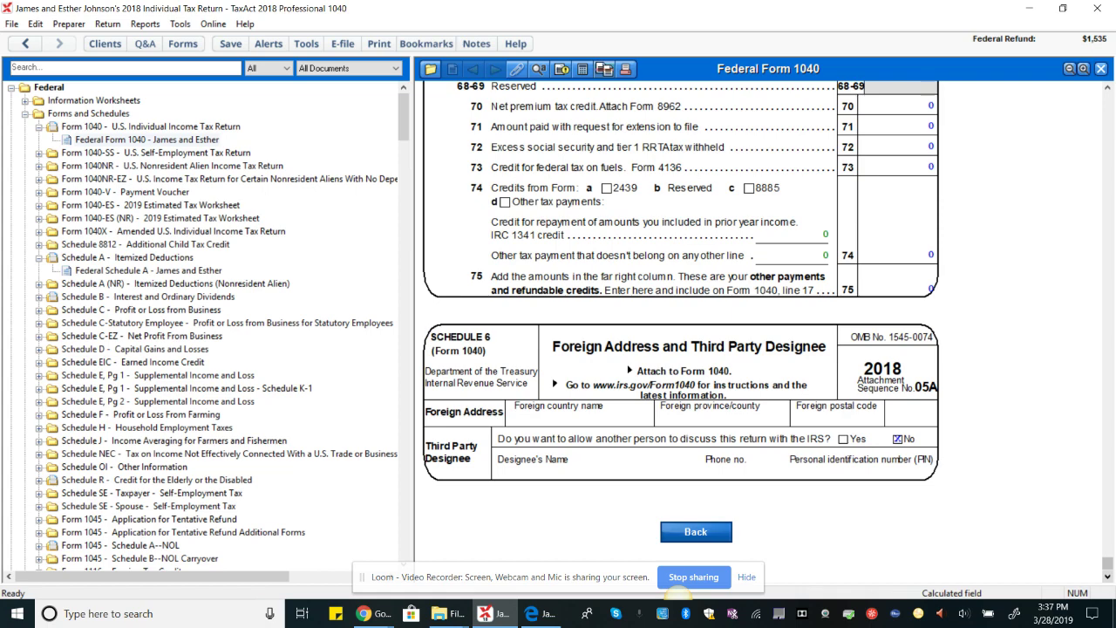
pyautogui.click(695, 531)
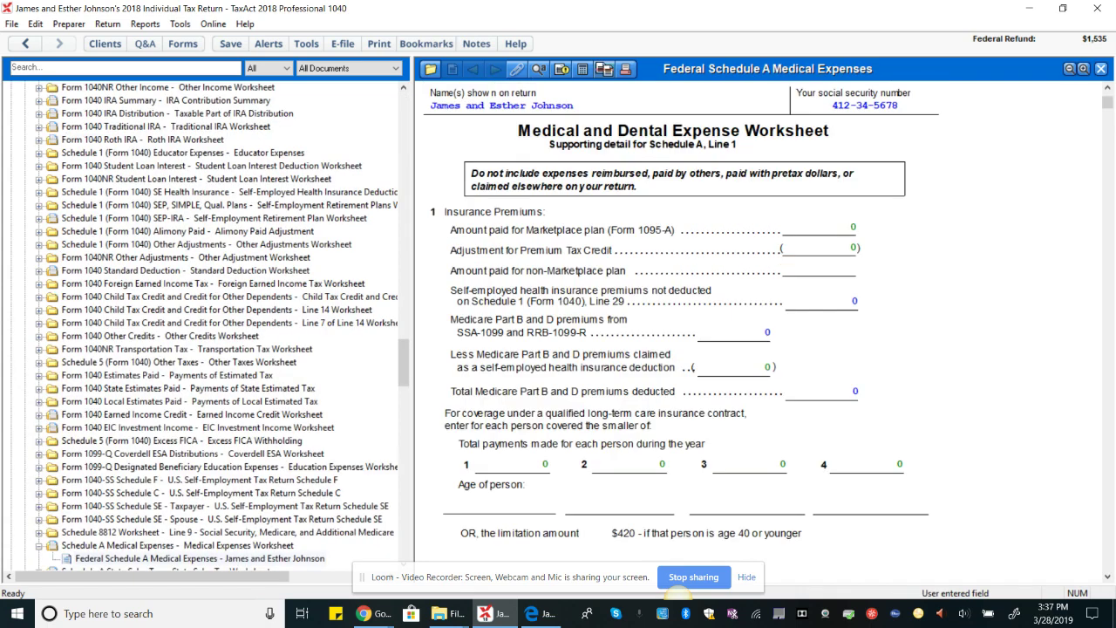
pyautogui.hotkey('alt', 'f')
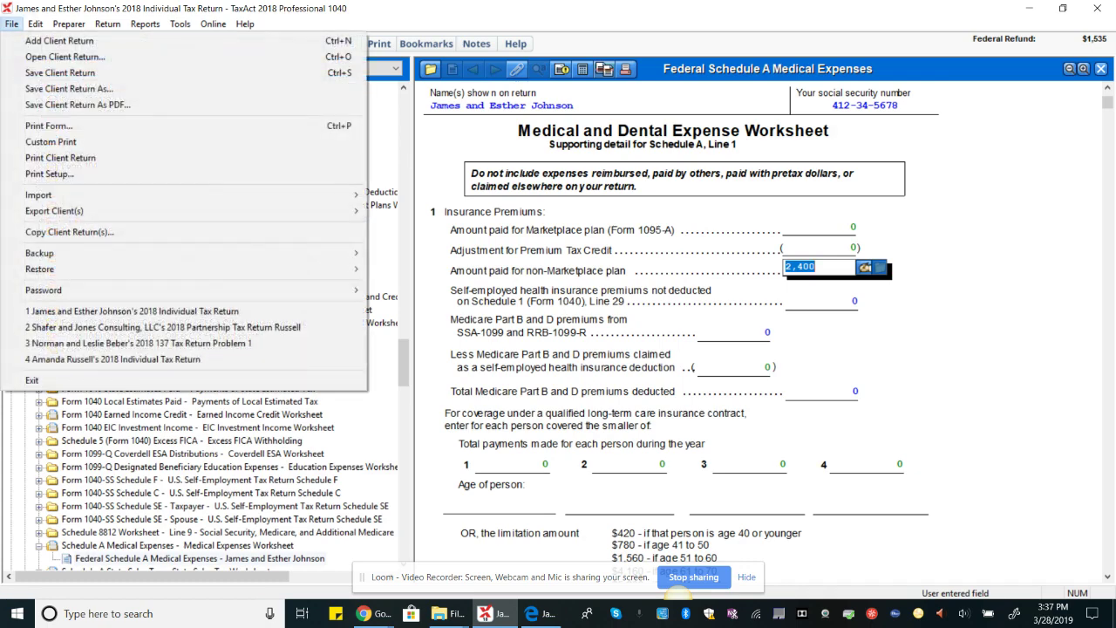
pyautogui.click(50, 174)
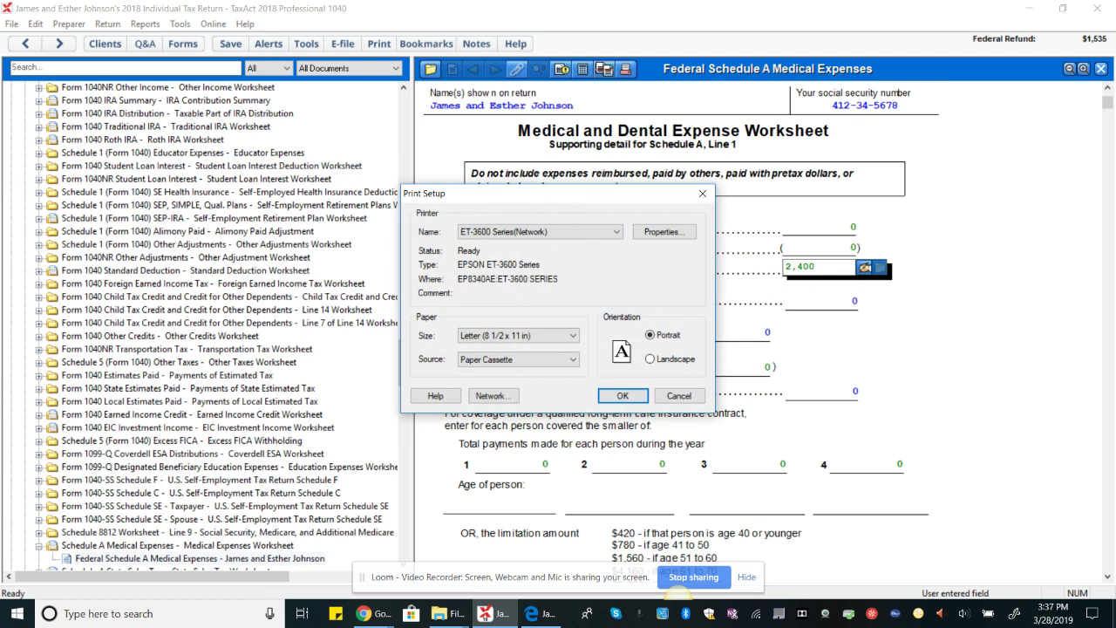
pyautogui.click(702, 193)
pyautogui.hotkey('alt', 'f')
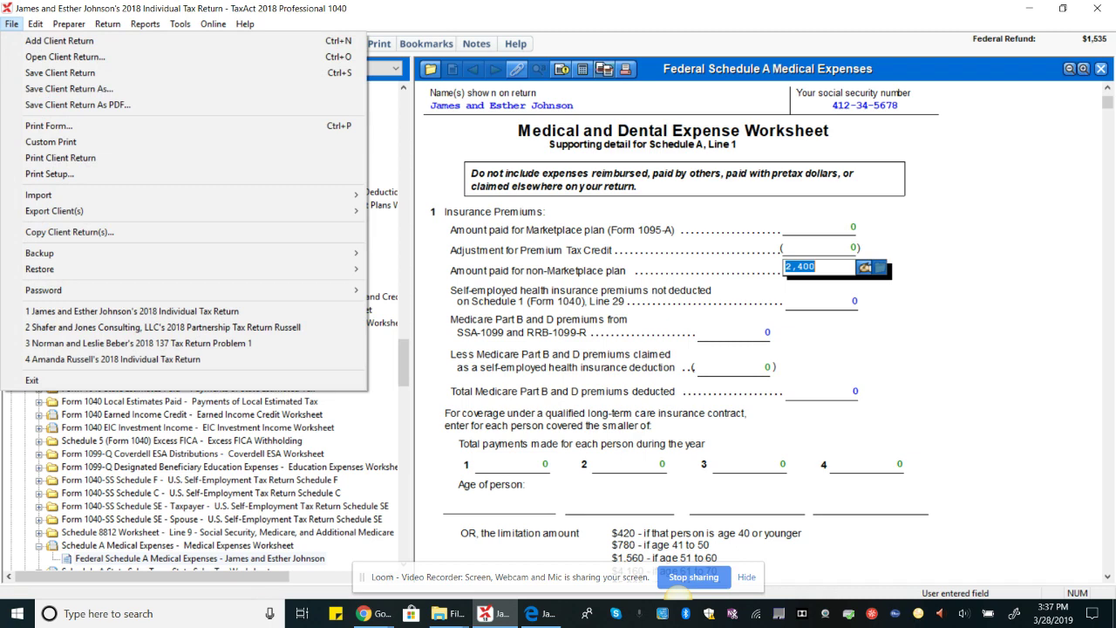
# - Switch to File Explorer and select the clients' 2018 tax return PDF in the Documents folder
pyautogui.click(452, 613)
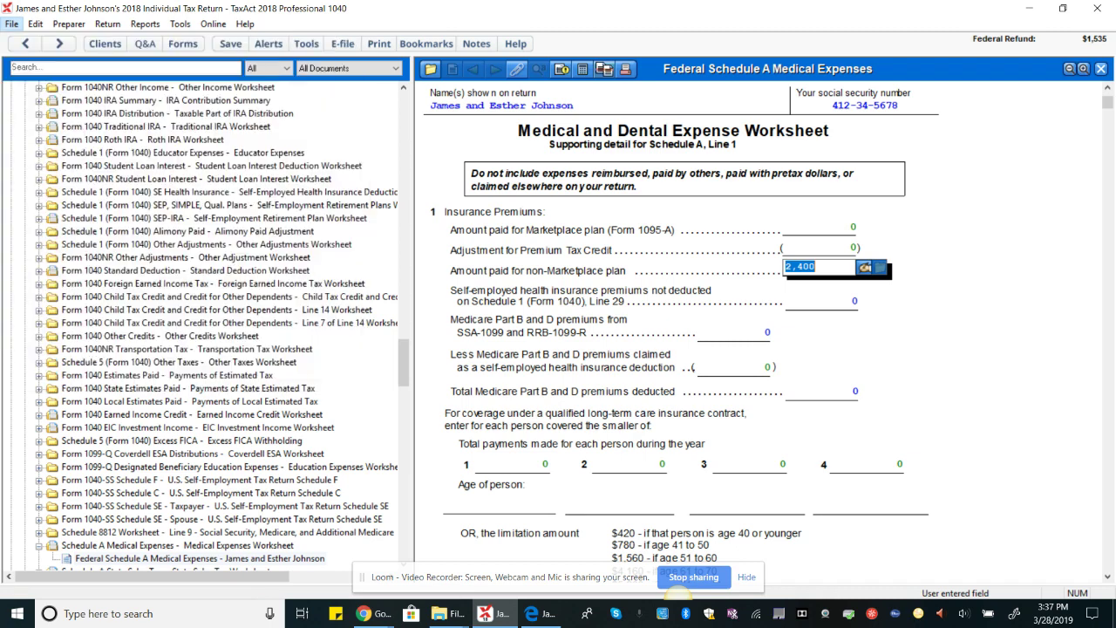
pyautogui.click(405, 556)
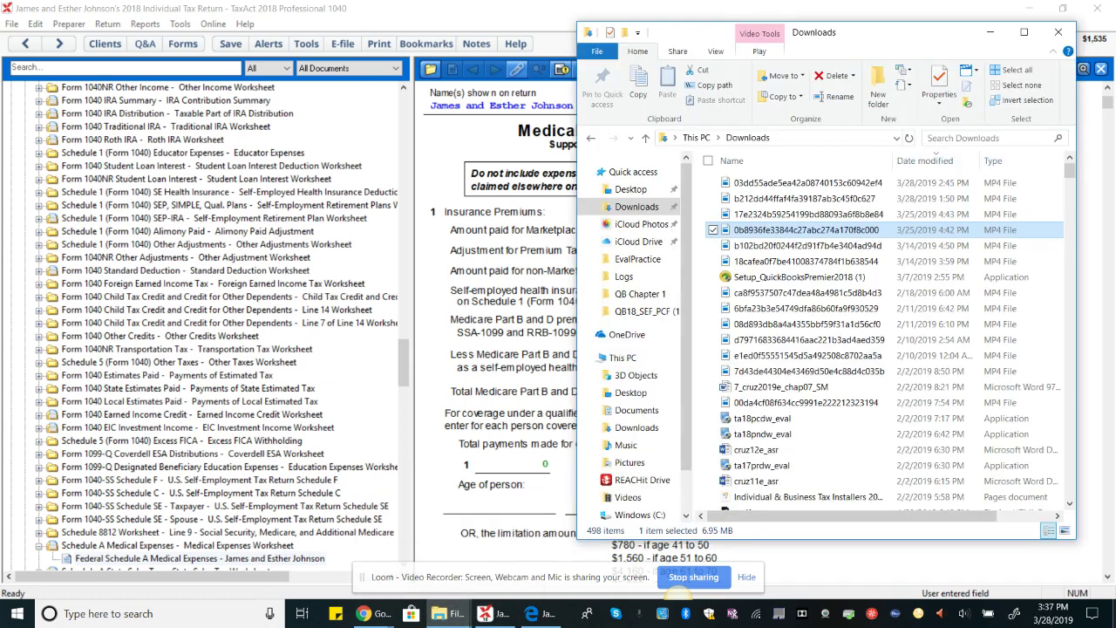
pyautogui.click(637, 410)
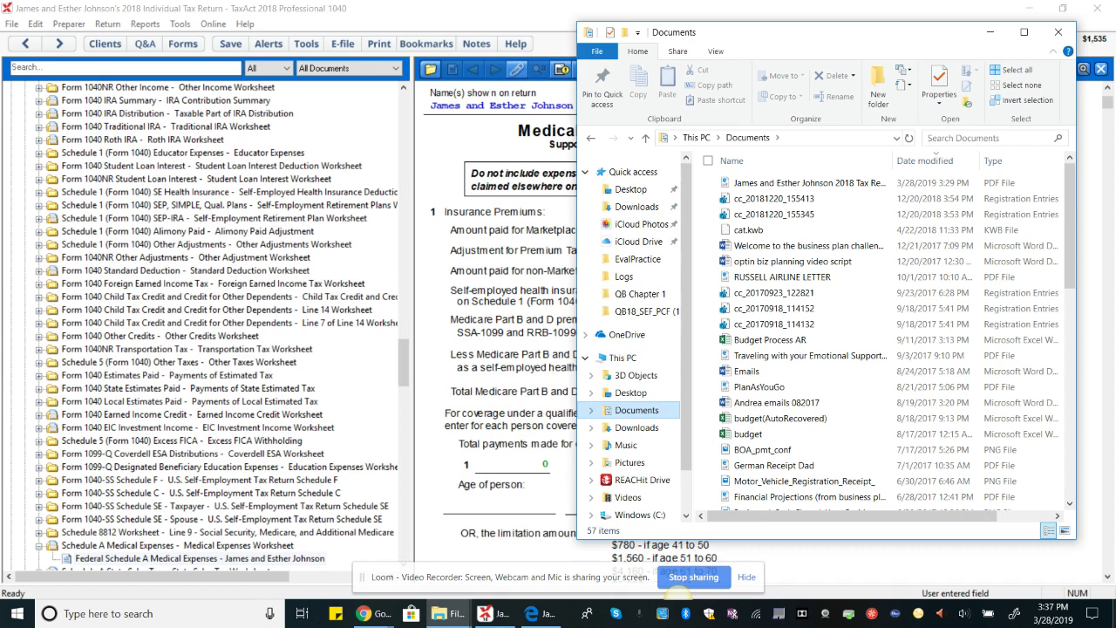
pyautogui.click(810, 183)
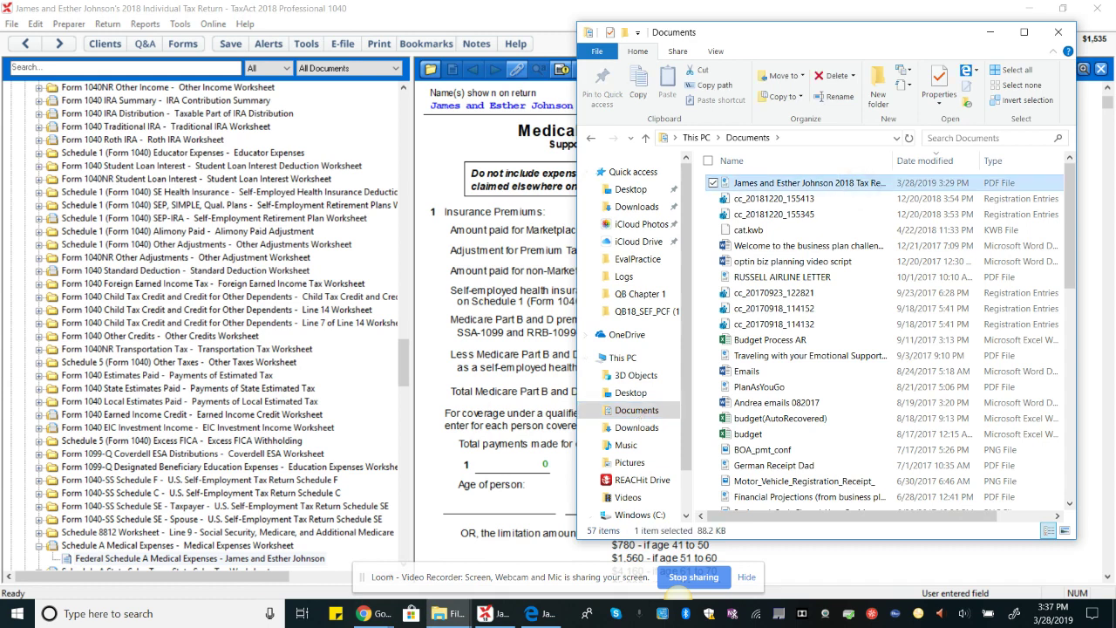